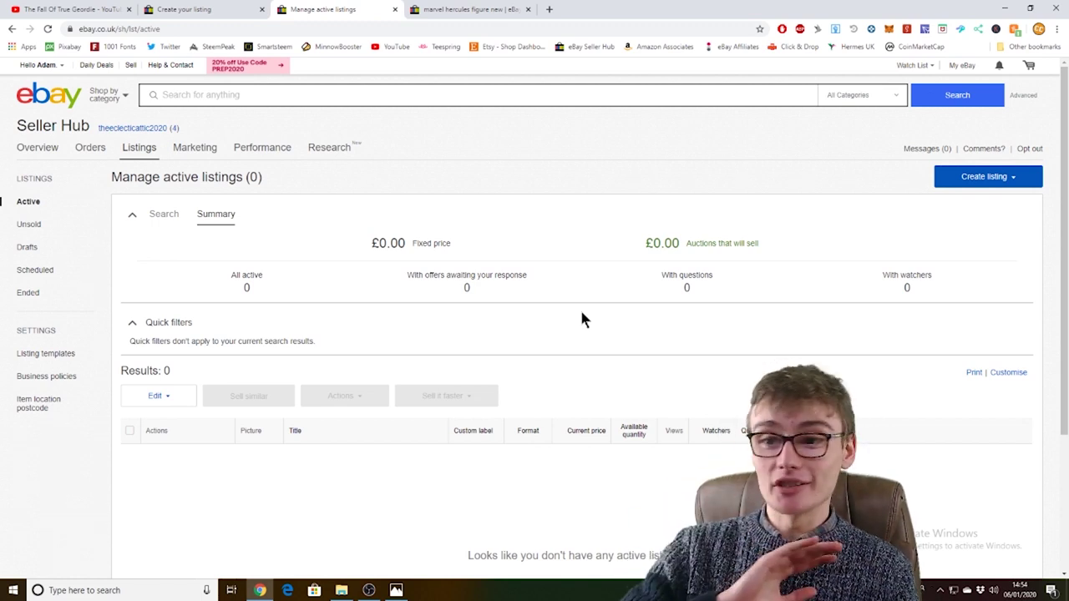
# Step: Start a new listing and minimise the product photo and eBay Photos folder windows
pyautogui.click(1026, 181)
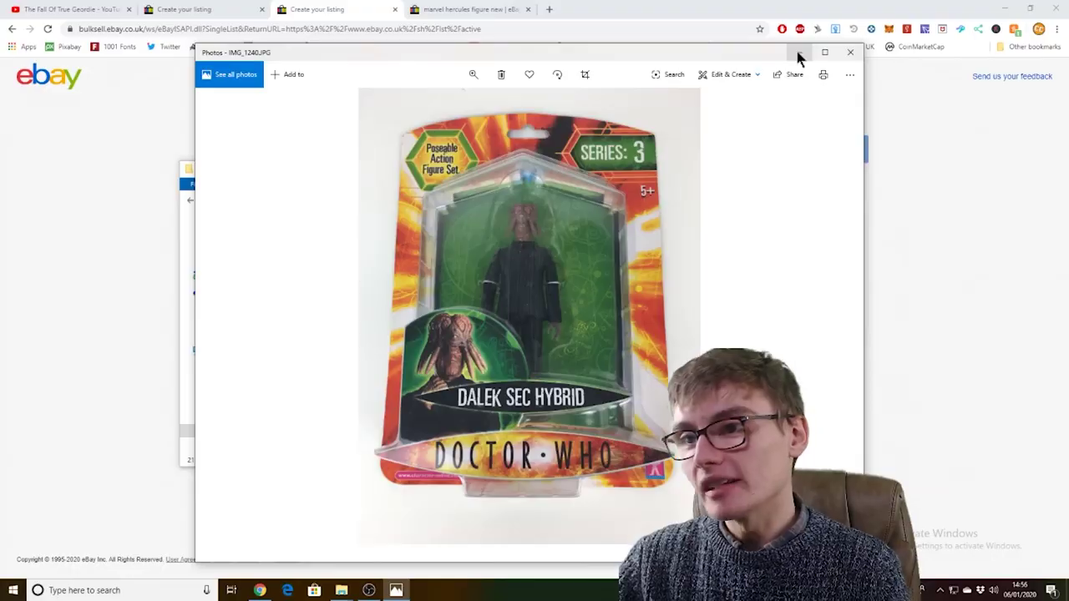
pyautogui.click(795, 48)
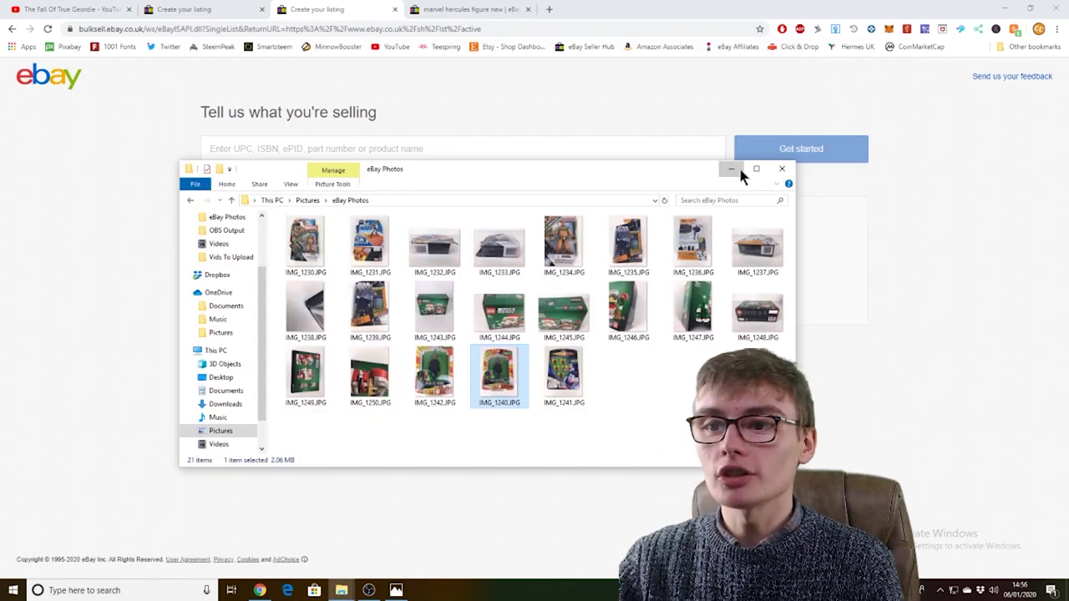
pyautogui.click(731, 169)
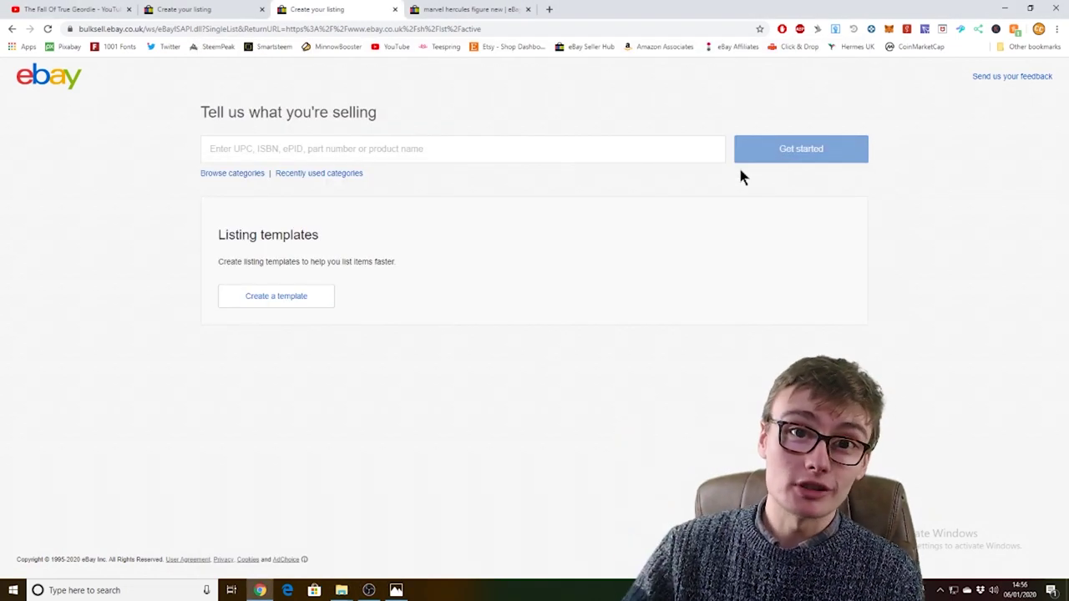
# Step: Enter "BBC Doctor Who Character Options Dalek Sec Hybrid" as the name of the product being sold
pyautogui.click(546, 159)
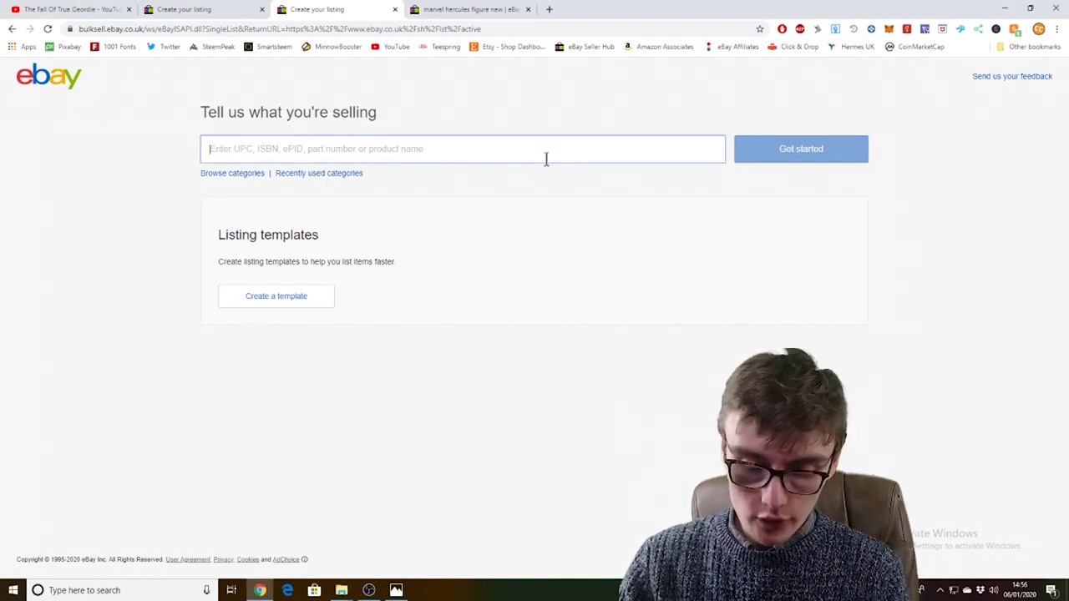
pyautogui.write('BBc')
pyautogui.press('BackSpace')
pyautogui.press('BackSpace')
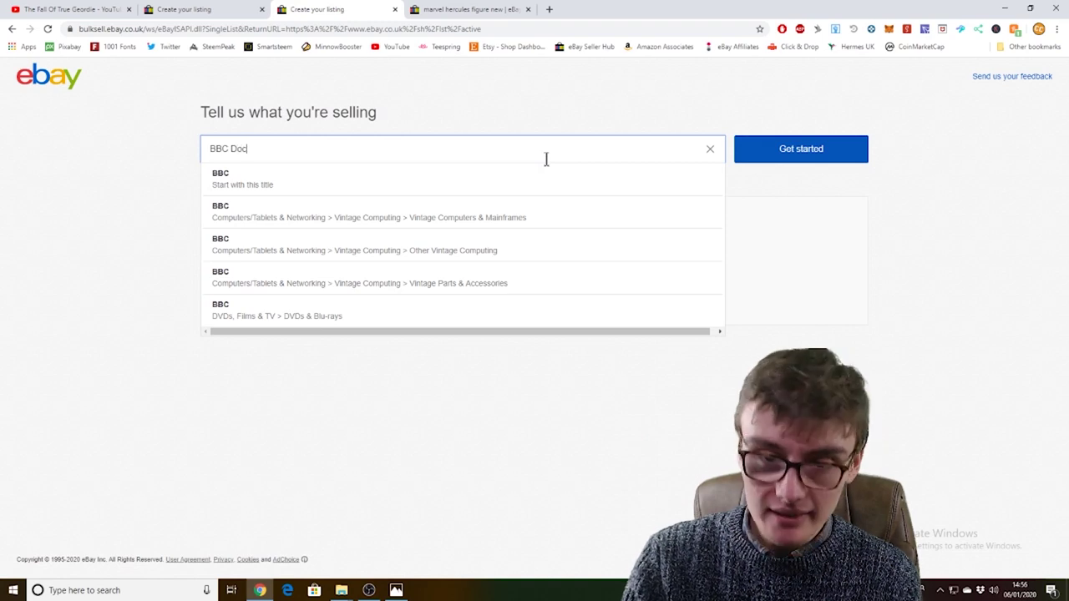
pyautogui.write('Doctor ')
pyautogui.write('Who ')
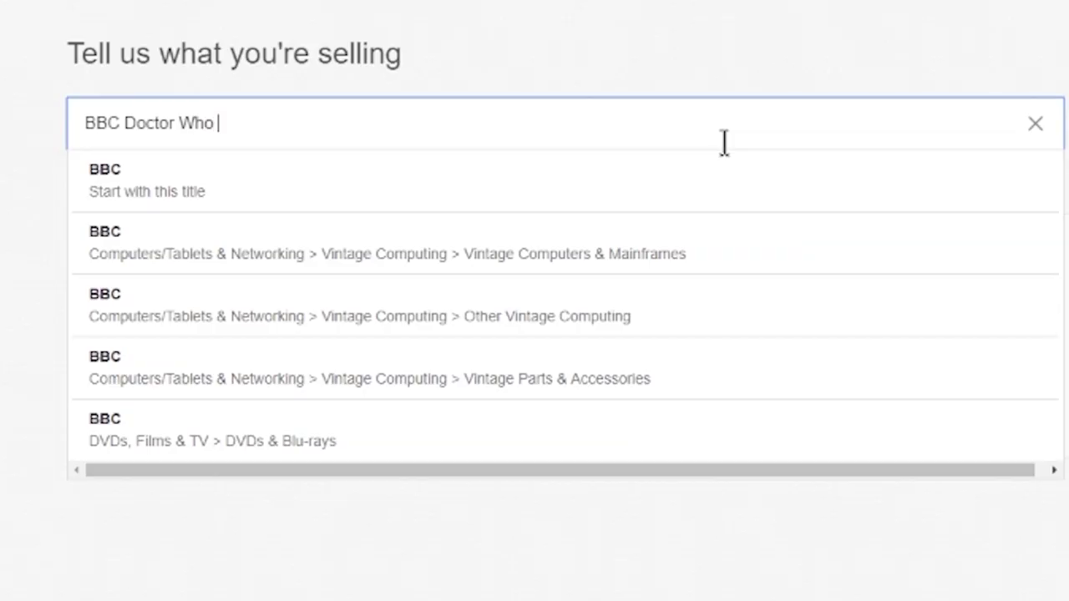
pyautogui.write('Character Options ')
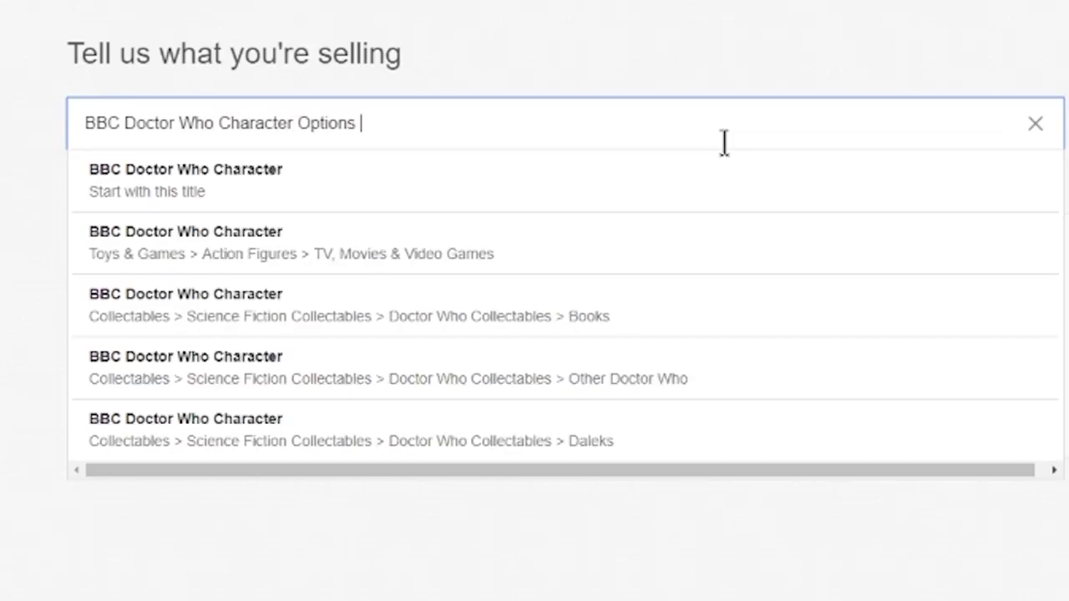
pyautogui.write('Dalek Sec h')
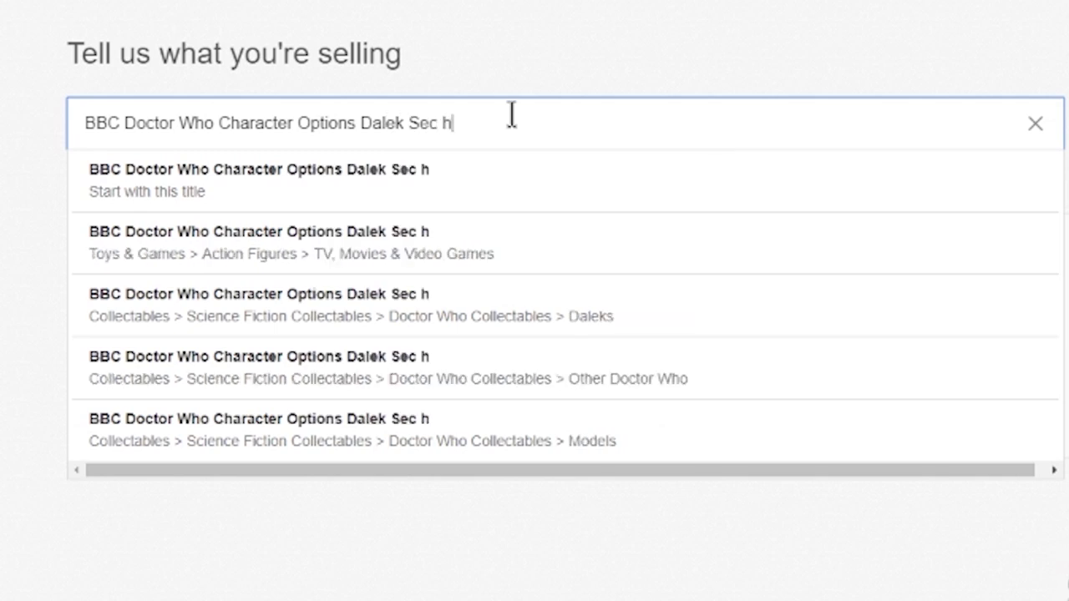
pyautogui.write('y')
pyautogui.press('BackSpace')
pyautogui.press('BackSpace')
pyautogui.write('Hybrid')
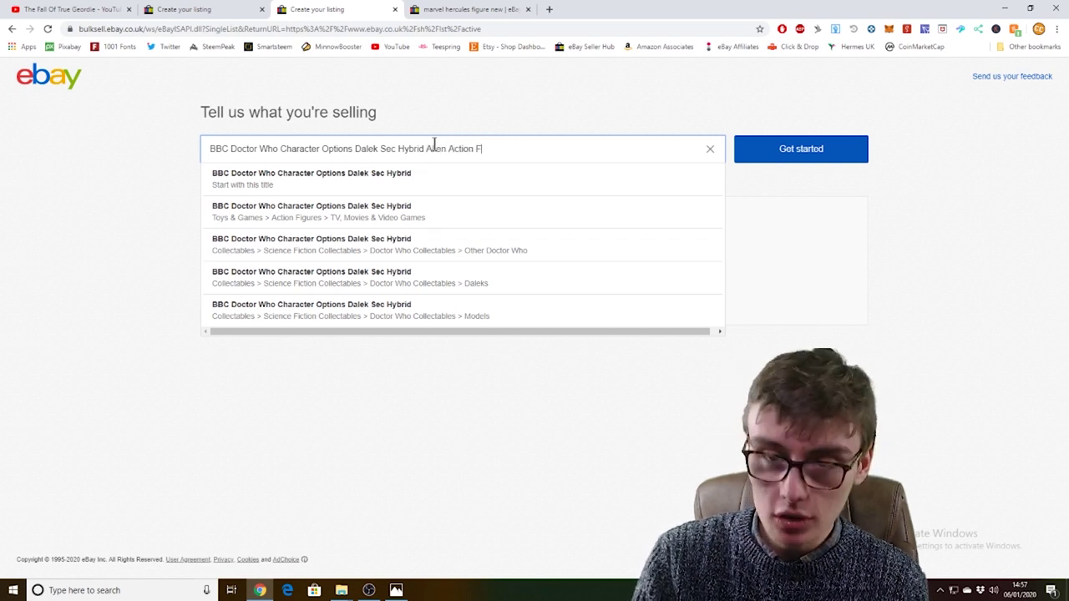
# Step: Extend the product name with "Alien Action Figure New & Sealed" and create the listing draft from it
pyautogui.write('Alien Action Figure Sealed')
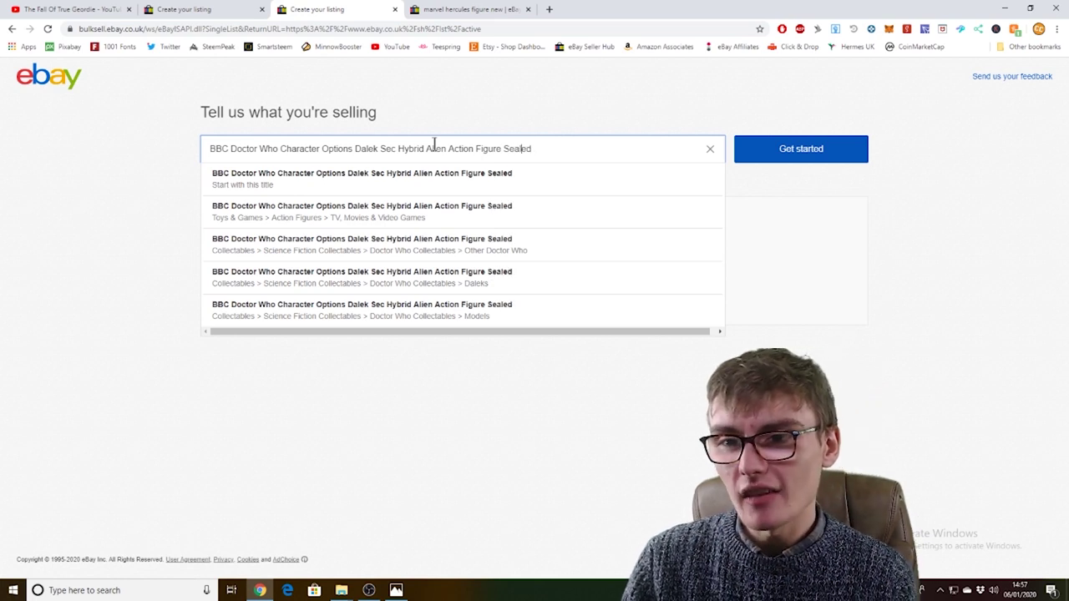
pyautogui.write('New &')
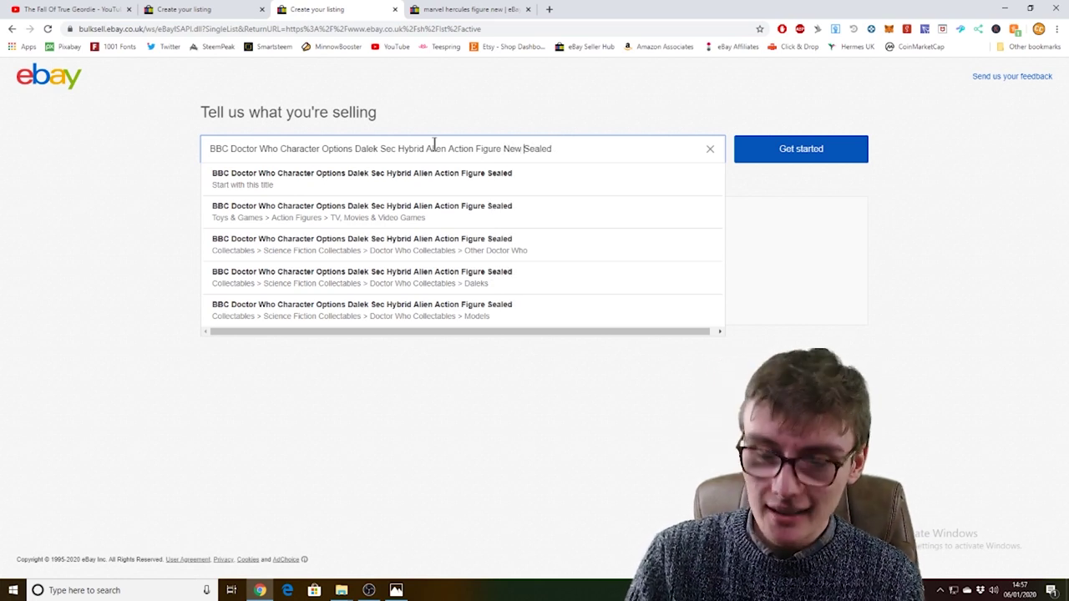
pyautogui.press('Return')
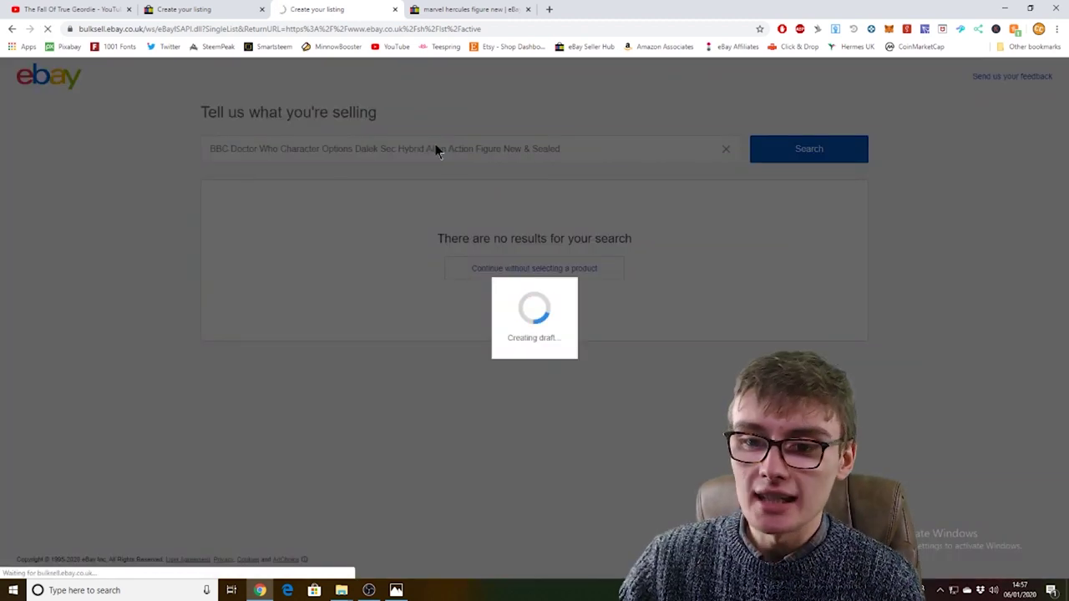
# Step: Shorten the title's ending to "Action Figure Sealed" and remove the automatically added Character value "Alien"
pyautogui.press('BackSpace')
pyautogui.press('BackSpace')
pyautogui.press('BackSpace')
pyautogui.press('BackSpace')
pyautogui.press('BackSpace')
pyautogui.press('BackSpace')
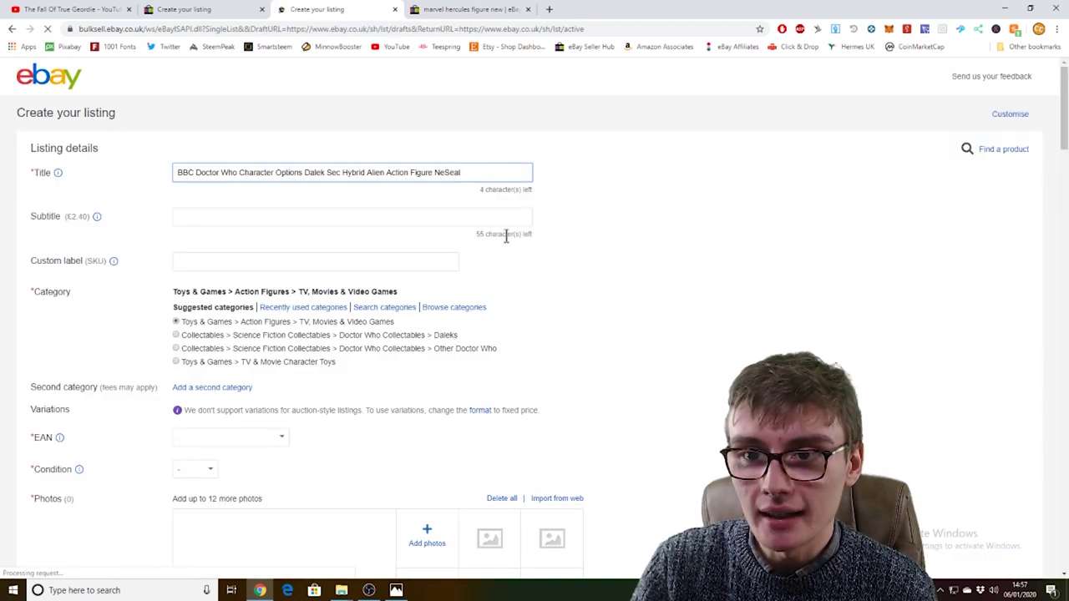
pyautogui.write('ed')
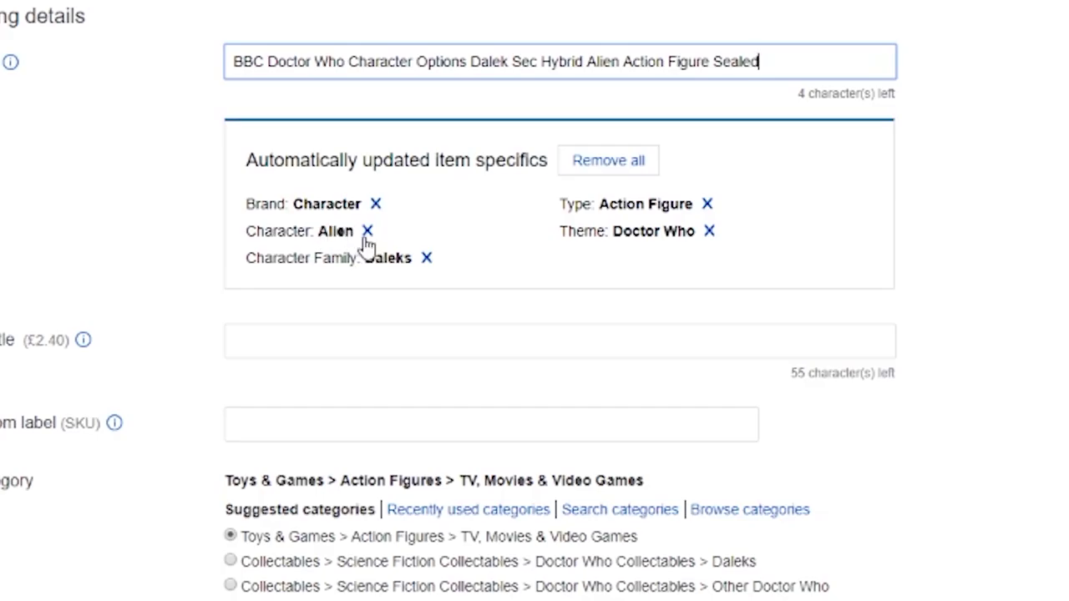
pyautogui.click(368, 232)
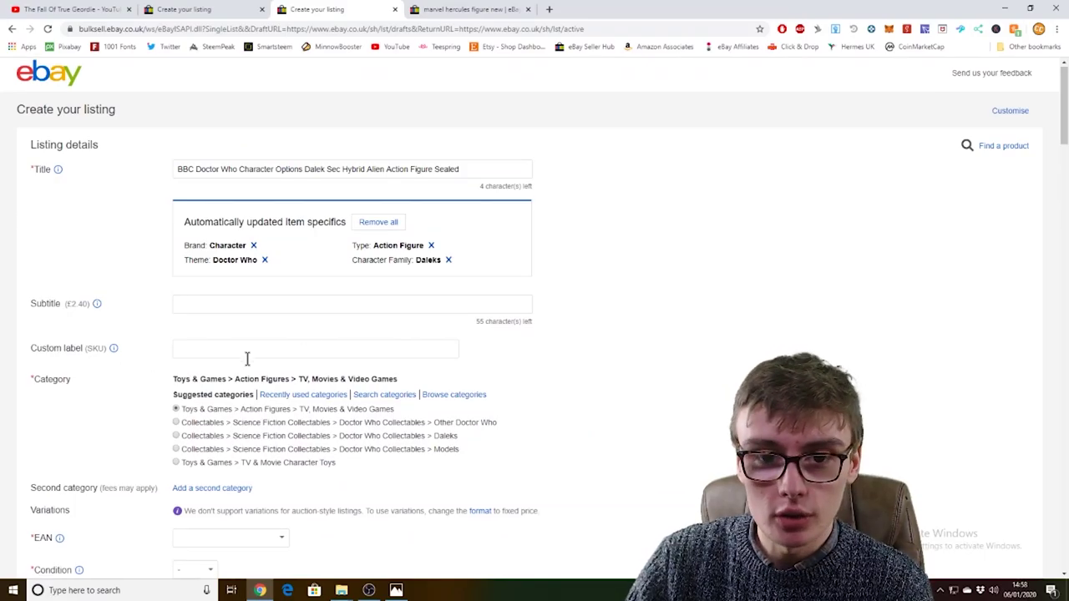
# Step: Set the listing's EAN to "Does not apply" and its condition to New
pyautogui.scroll(-2, 71, 308)
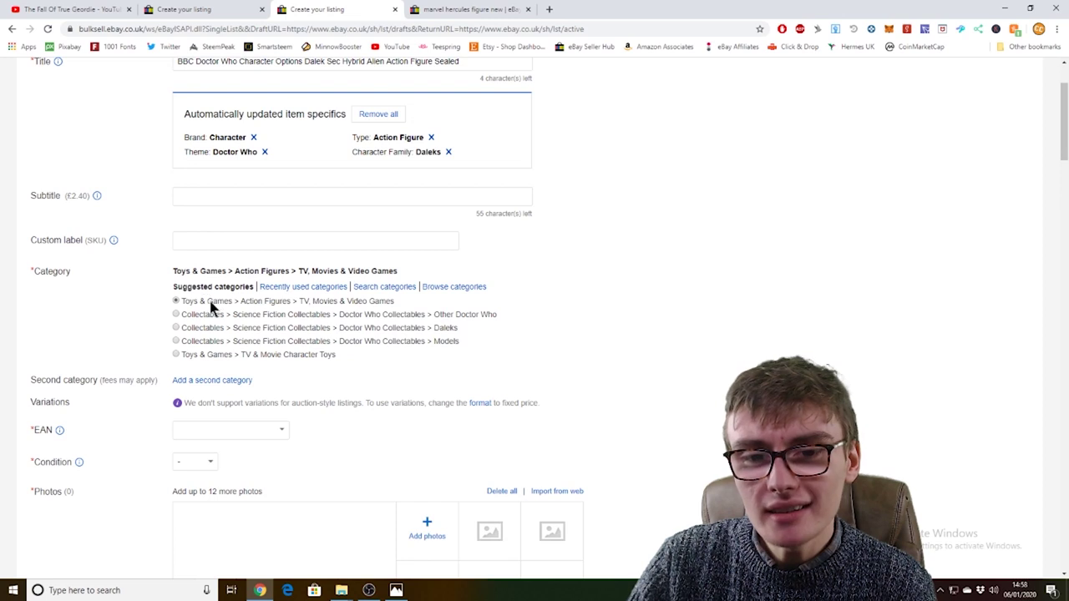
pyautogui.scroll(-2, 431, 359)
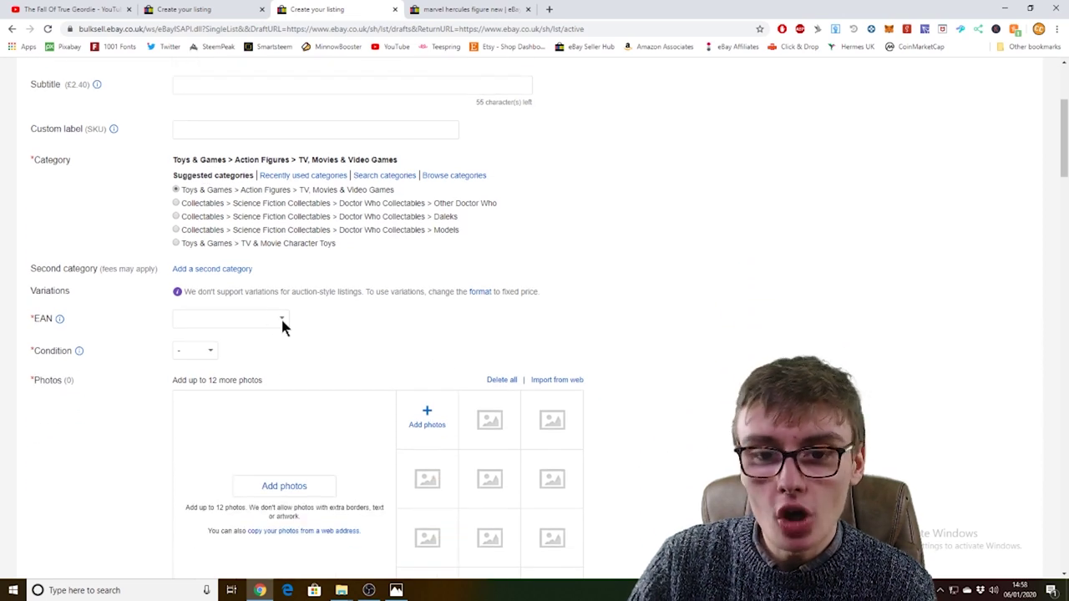
pyautogui.click(280, 318)
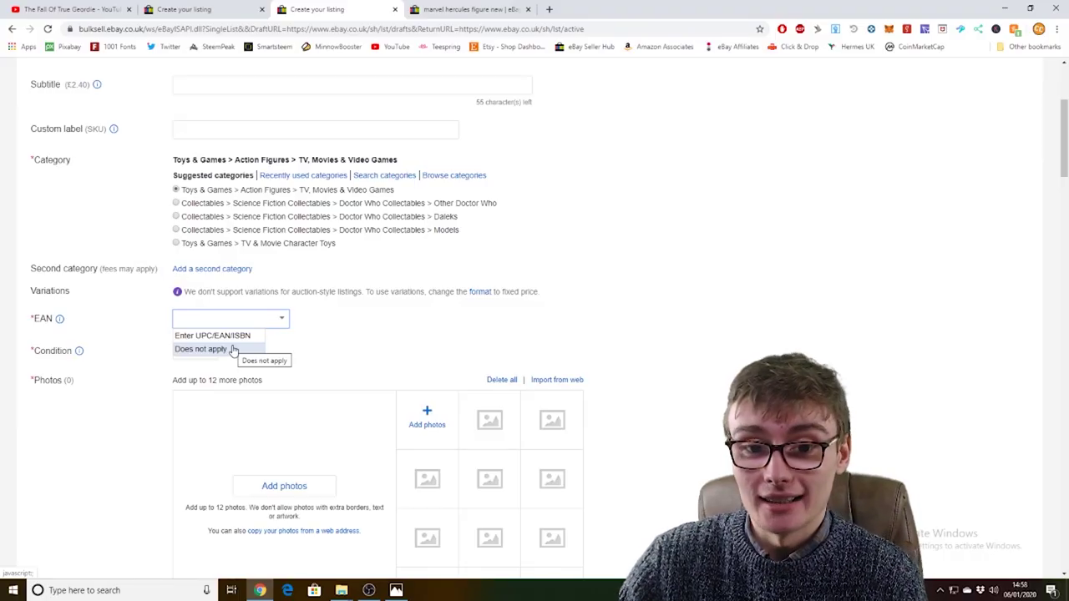
pyautogui.click(232, 348)
pyautogui.click(207, 351)
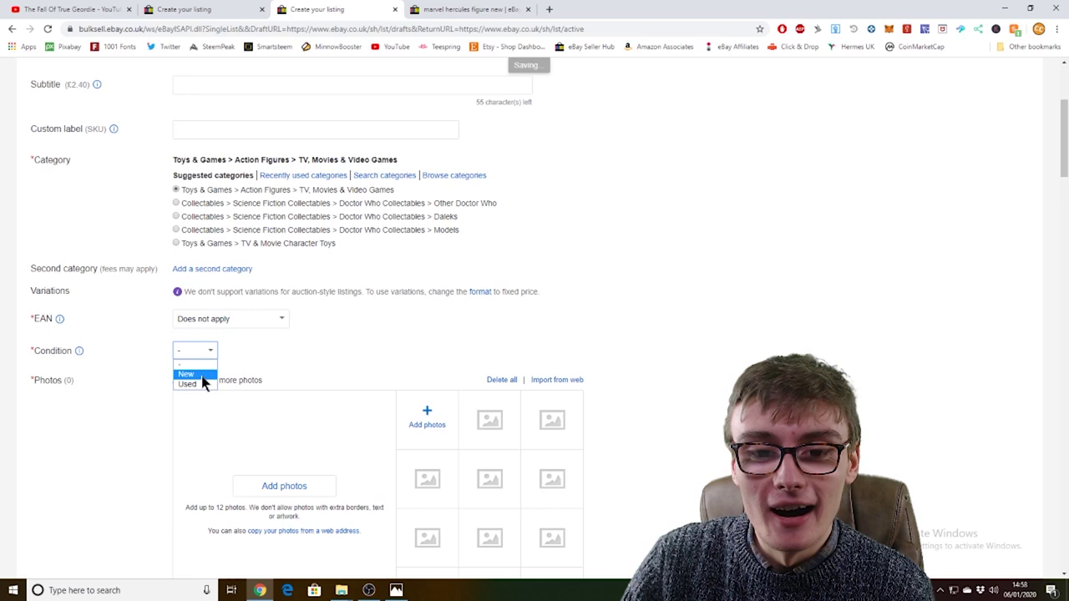
pyautogui.click(201, 376)
# Step: Rotate the front, back and close-up photos of the figure upright and save each rotation
pyautogui.scroll(-2, 387, 376)
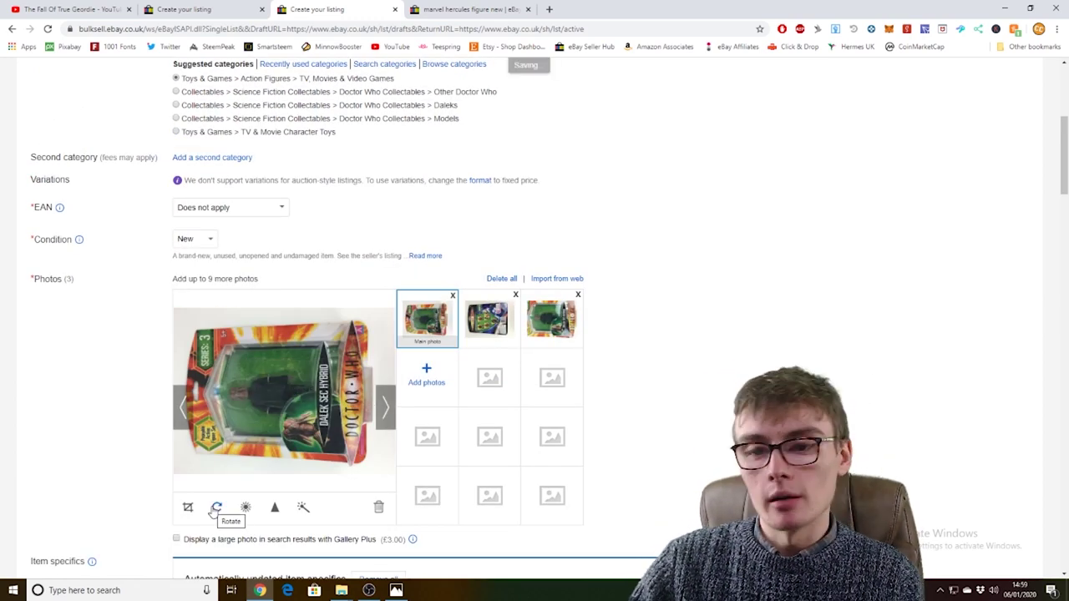
pyautogui.click(215, 508)
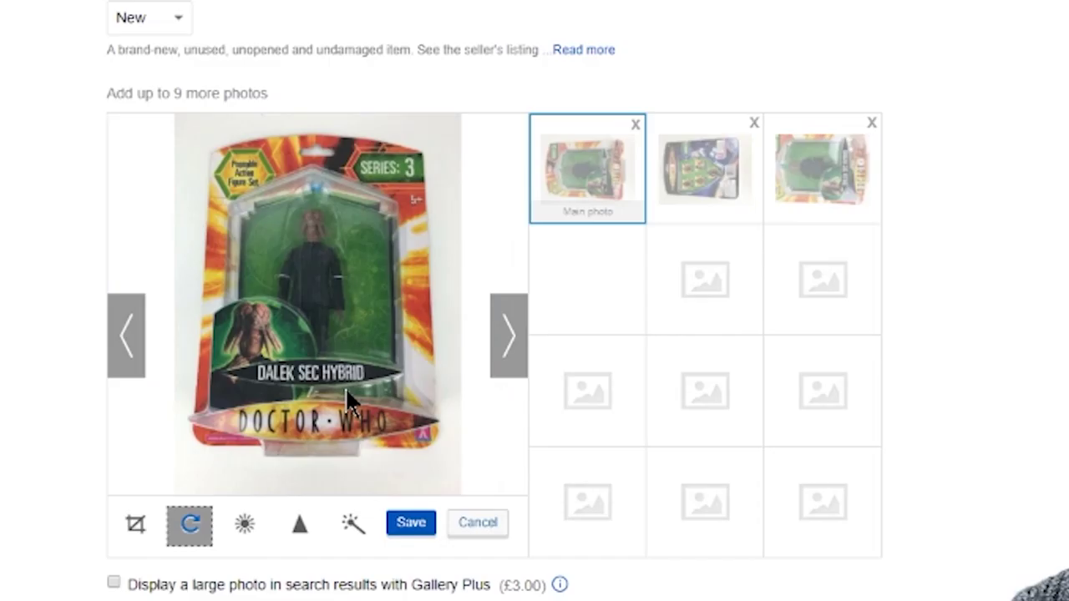
pyautogui.click(418, 531)
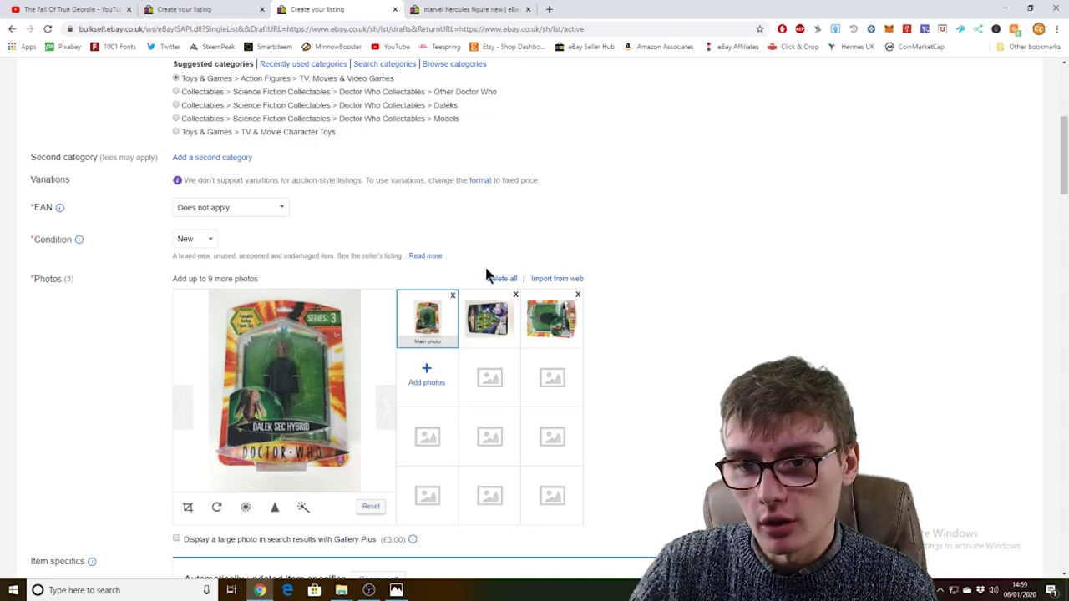
pyautogui.click(489, 319)
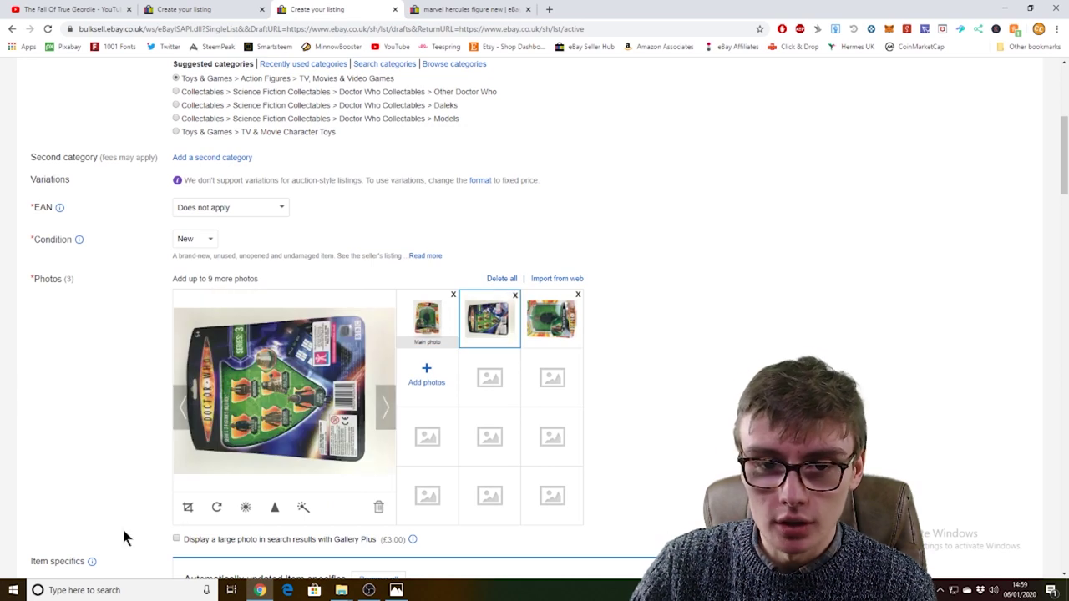
pyautogui.click(216, 507)
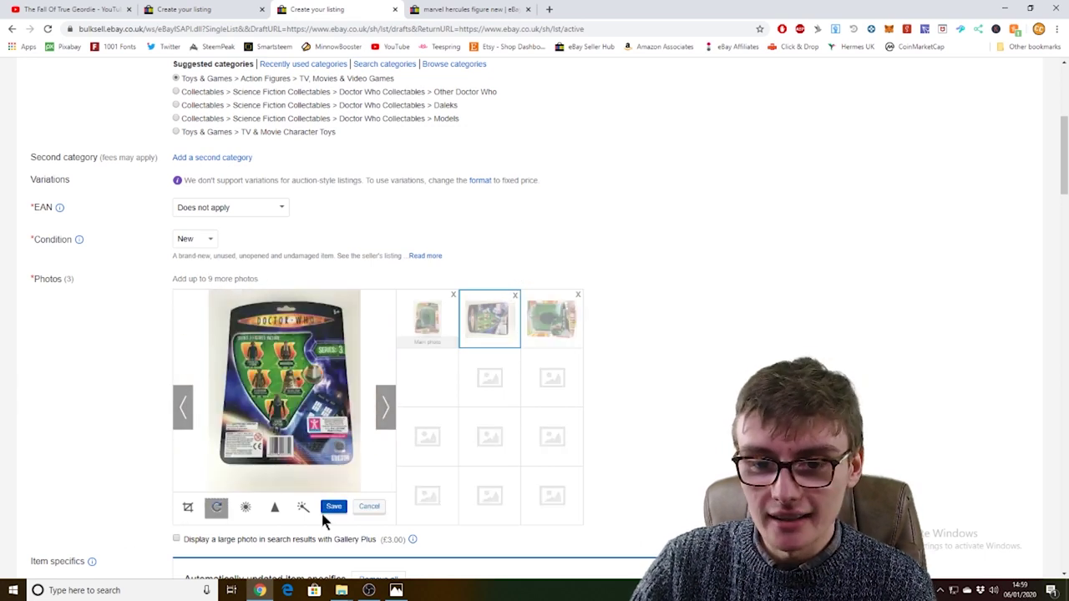
pyautogui.click(330, 506)
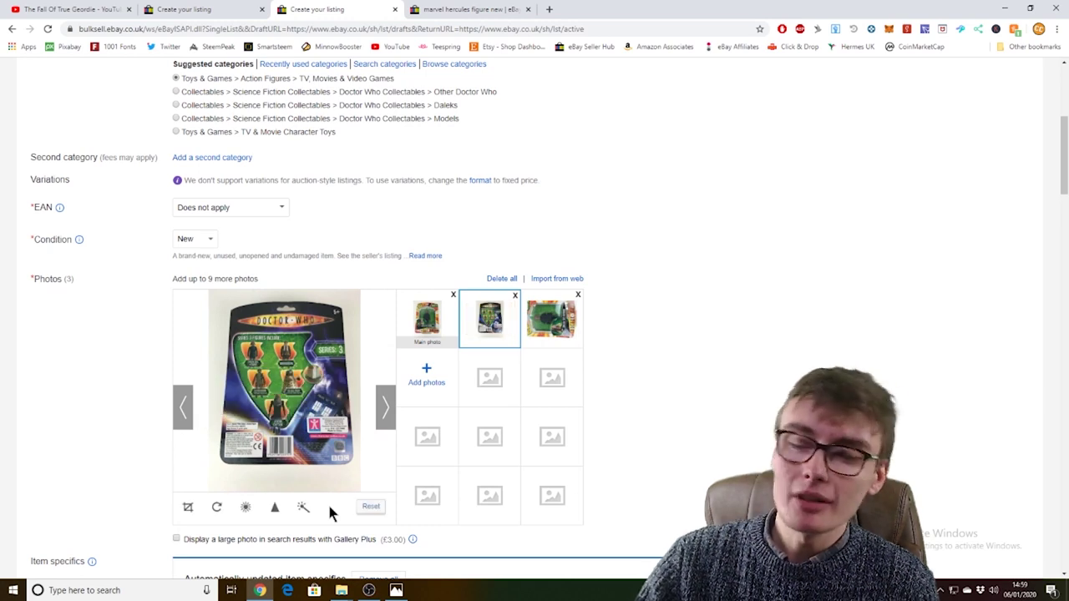
pyautogui.click(544, 324)
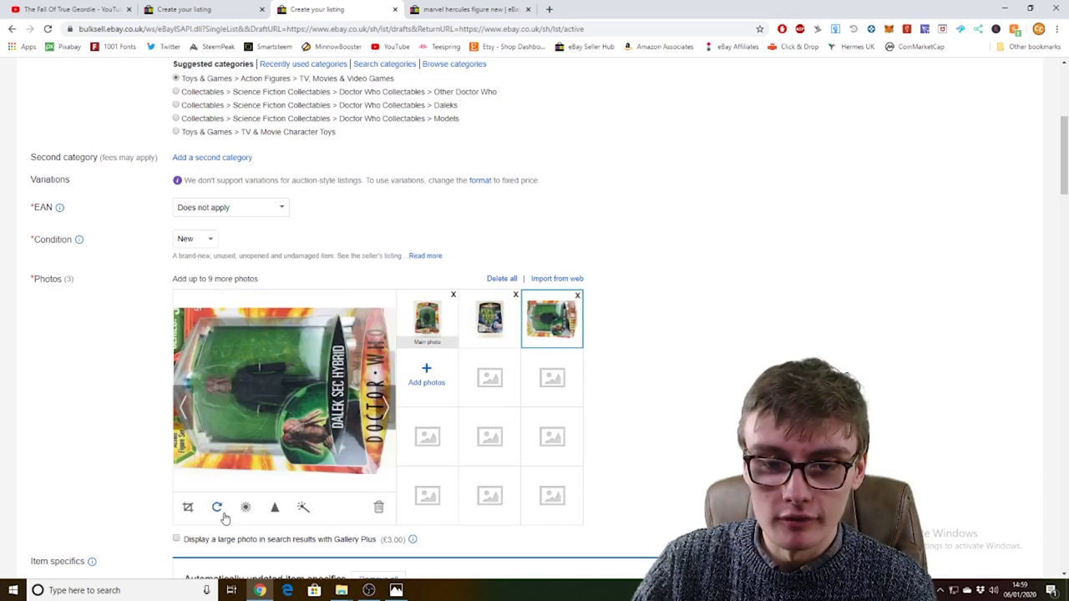
pyautogui.click(217, 507)
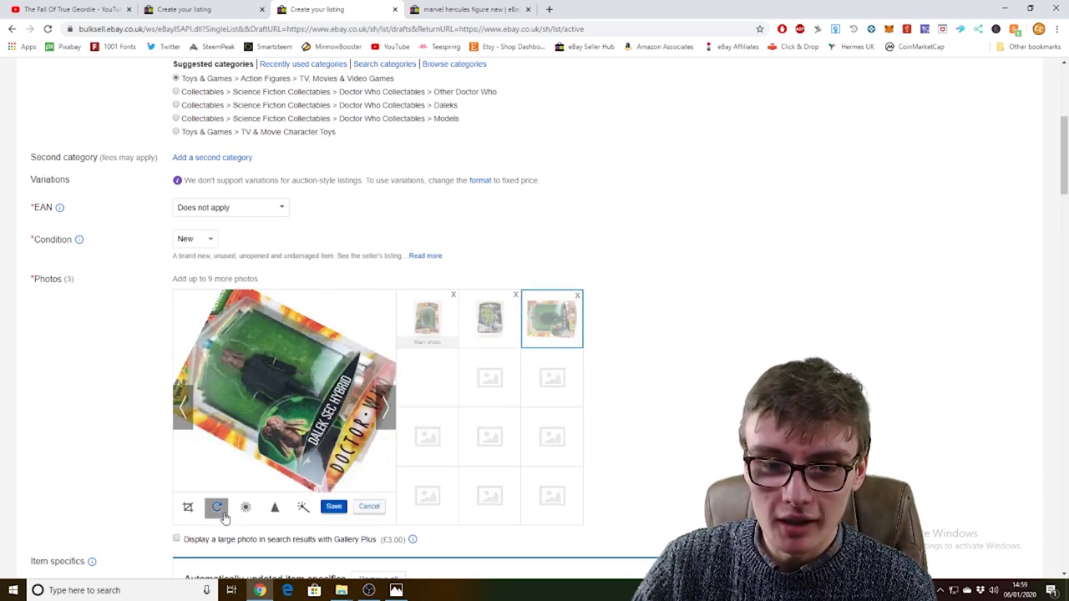
pyautogui.click(333, 507)
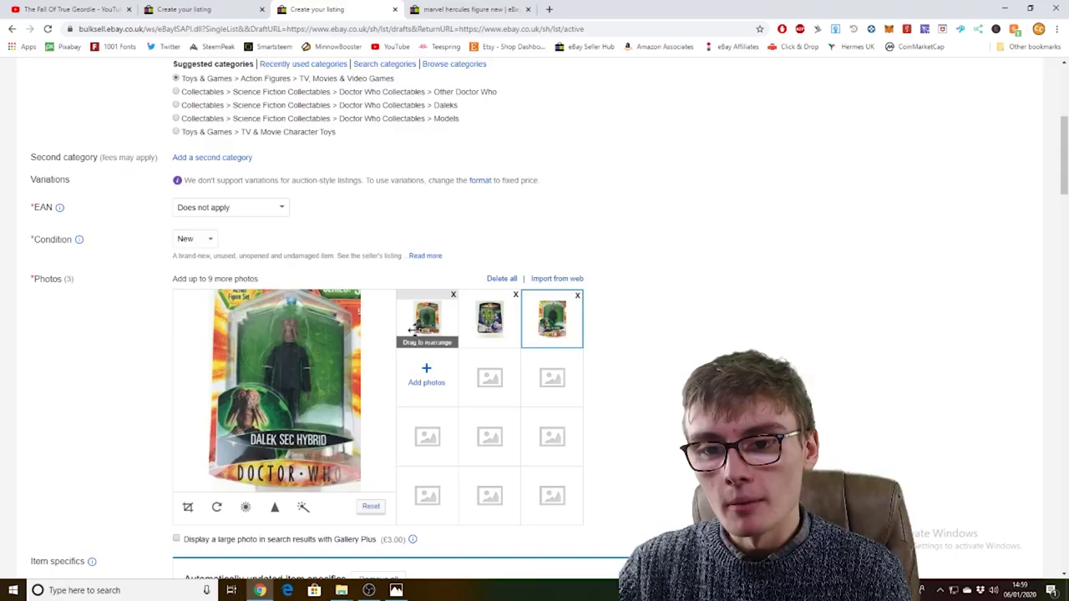
# Step: Review the order and previews of the three listing photos, and check the item specifics and listing details
pyautogui.moveTo(409, 330); pyautogui.dragTo(537, 318)
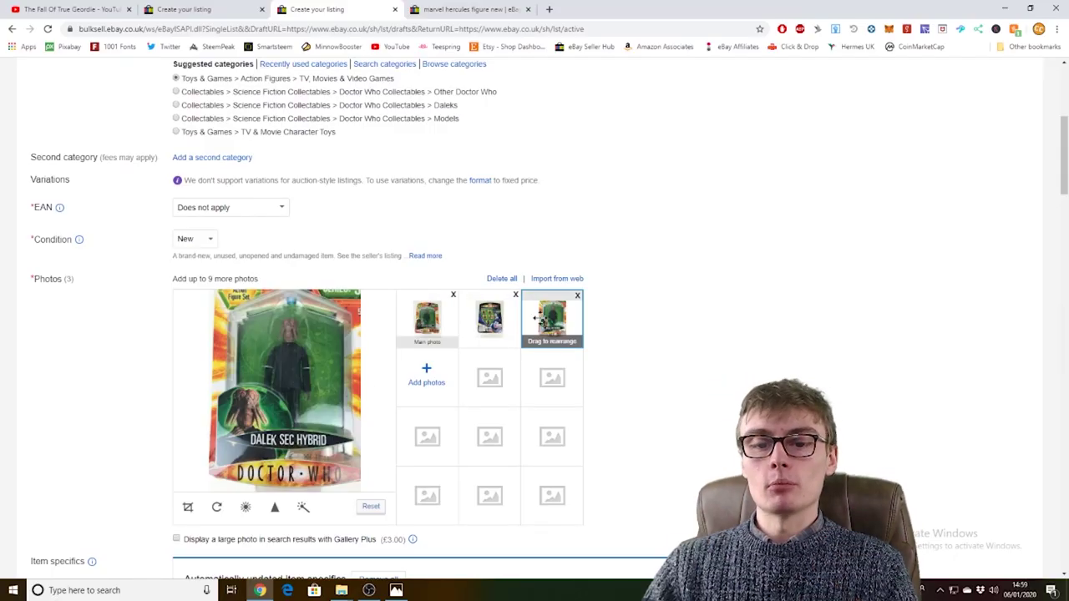
pyautogui.moveTo(537, 318); pyautogui.dragTo(420, 313)
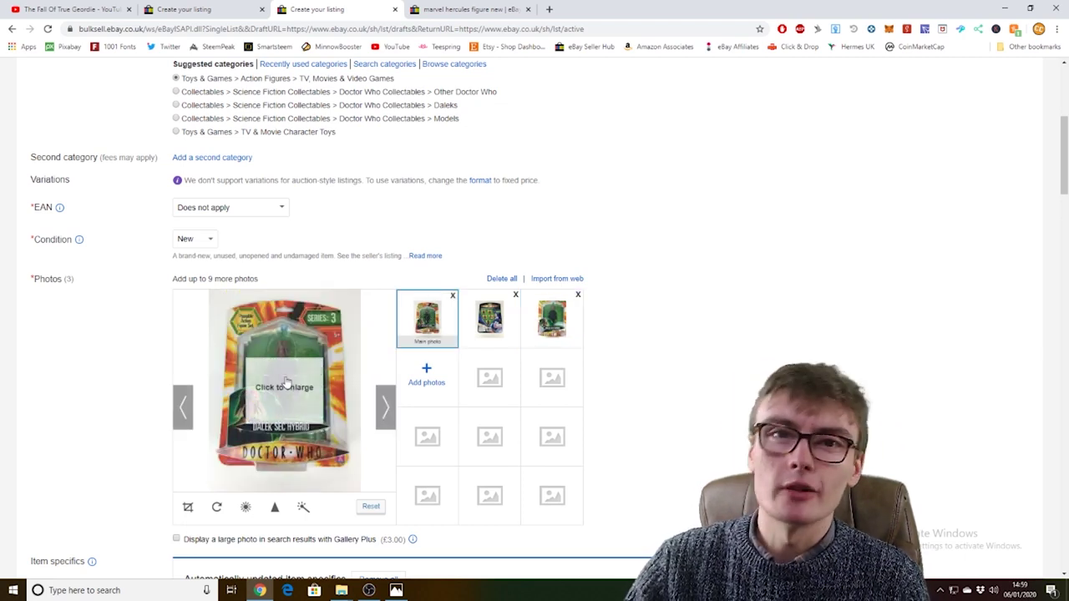
pyautogui.click(501, 326)
pyautogui.click(526, 325)
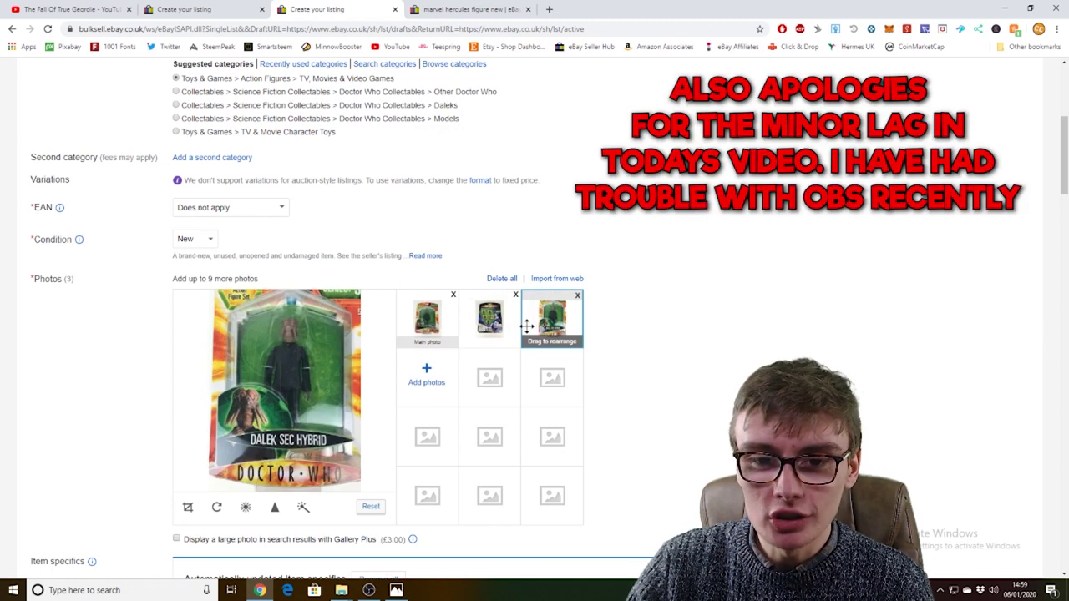
pyautogui.click(490, 322)
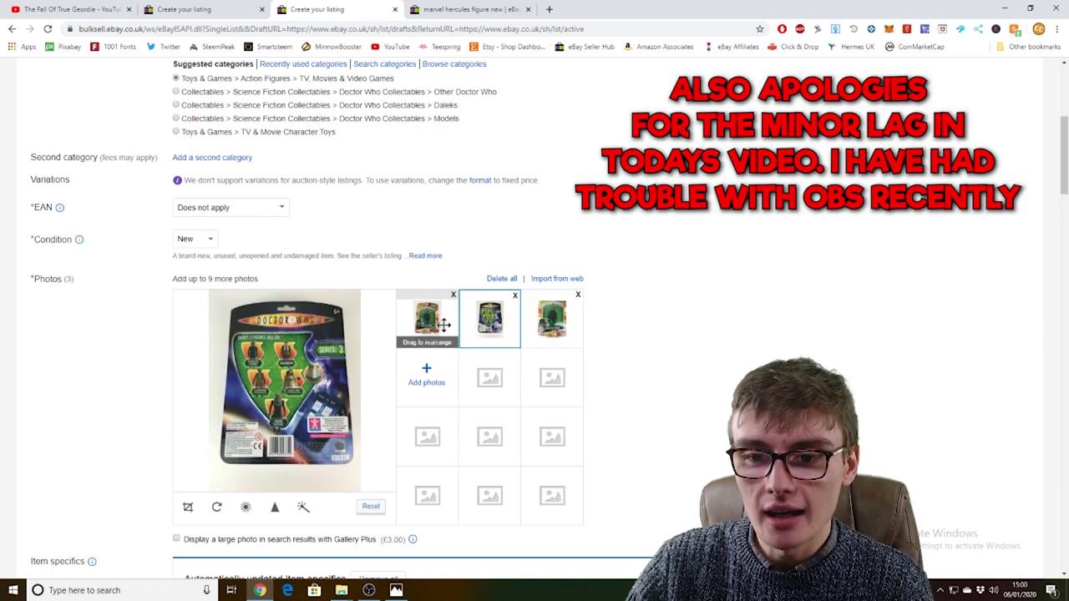
pyautogui.click(430, 322)
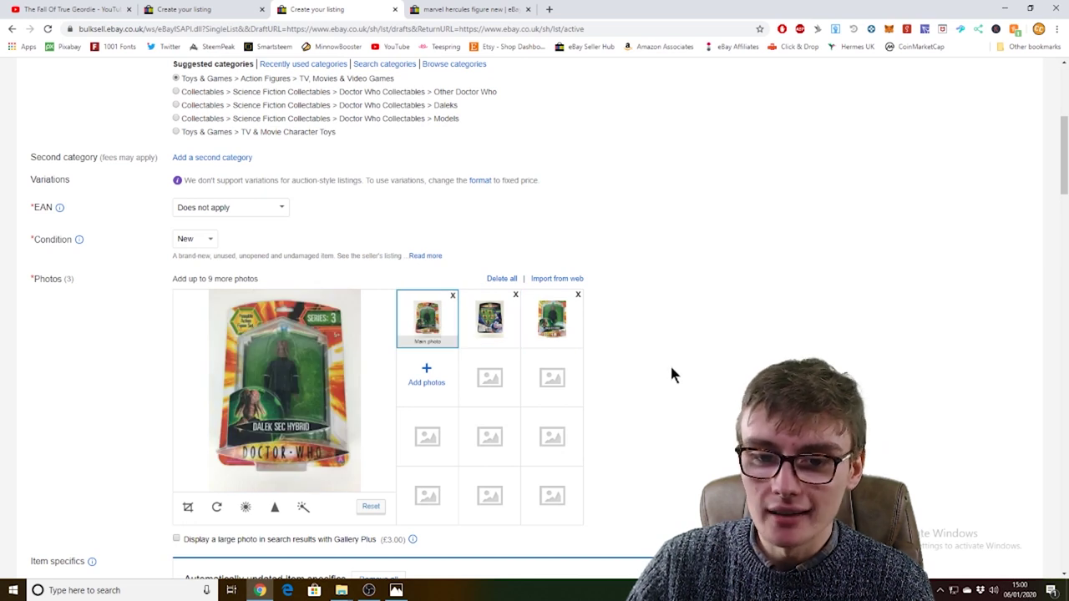
pyautogui.scroll(-5, 671, 368)
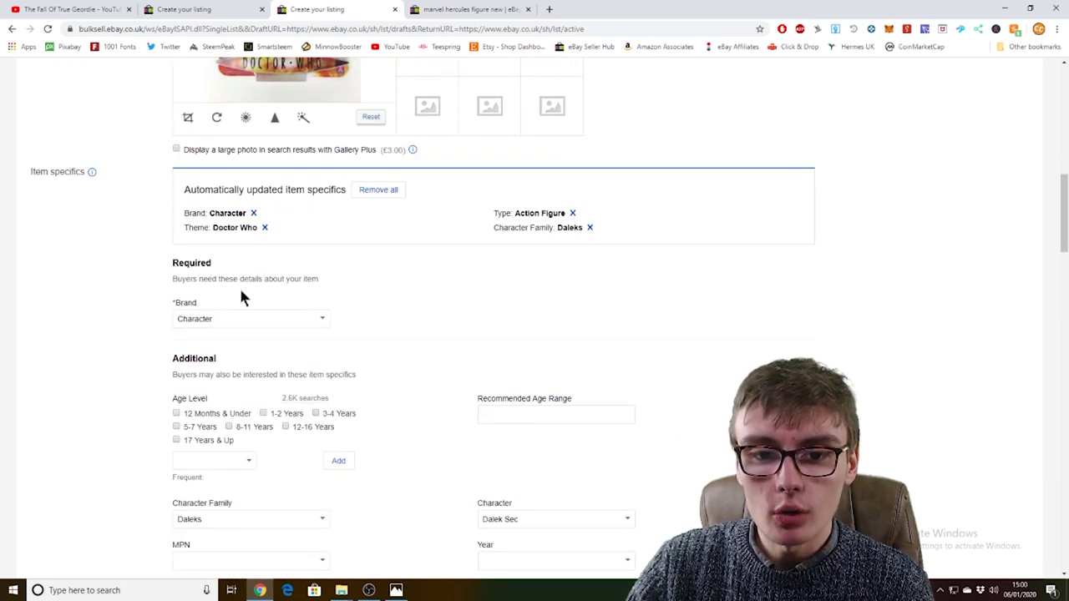
pyautogui.scroll(10, 402, 338)
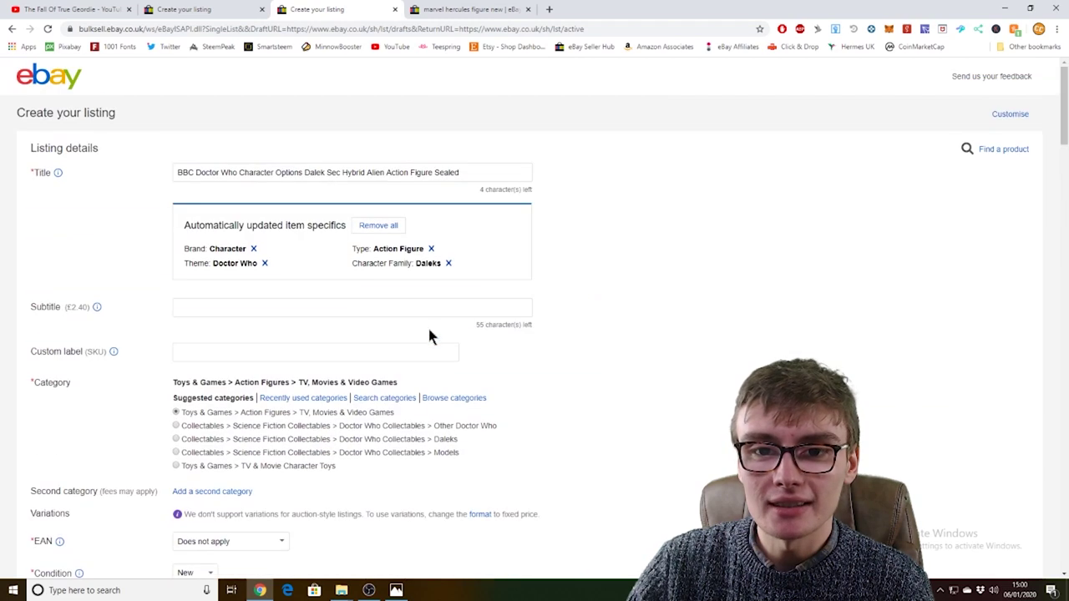
# Step: Copy the full listing title and paste it into the item description as its opening line
pyautogui.moveTo(477, 173); pyautogui.dragTo(174, 171)
pyautogui.rightClick(233, 168)
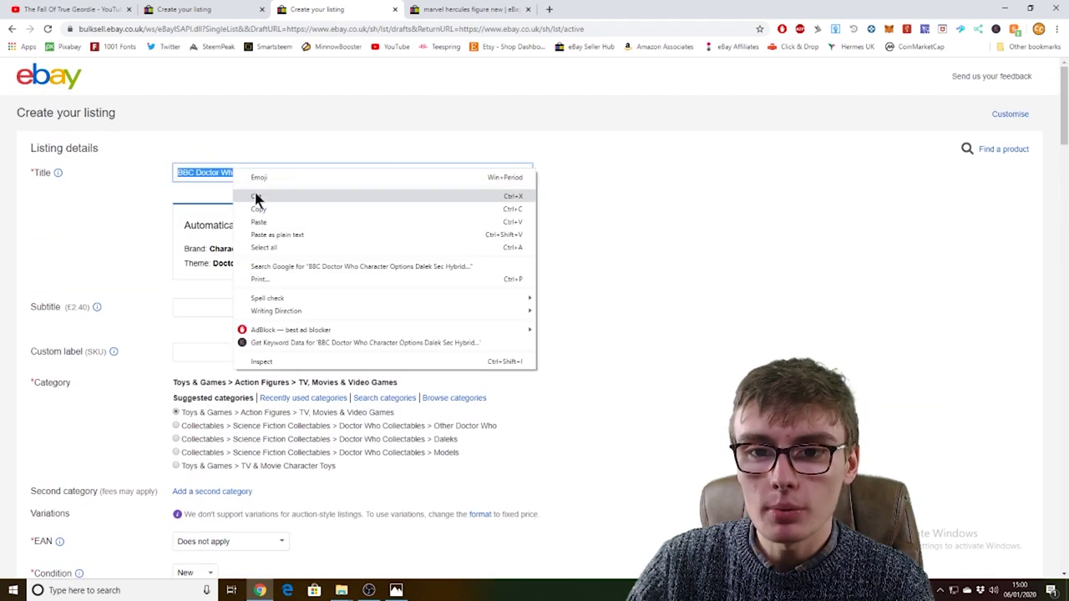
pyautogui.click(259, 199)
pyautogui.scroll(-15, 561, 309)
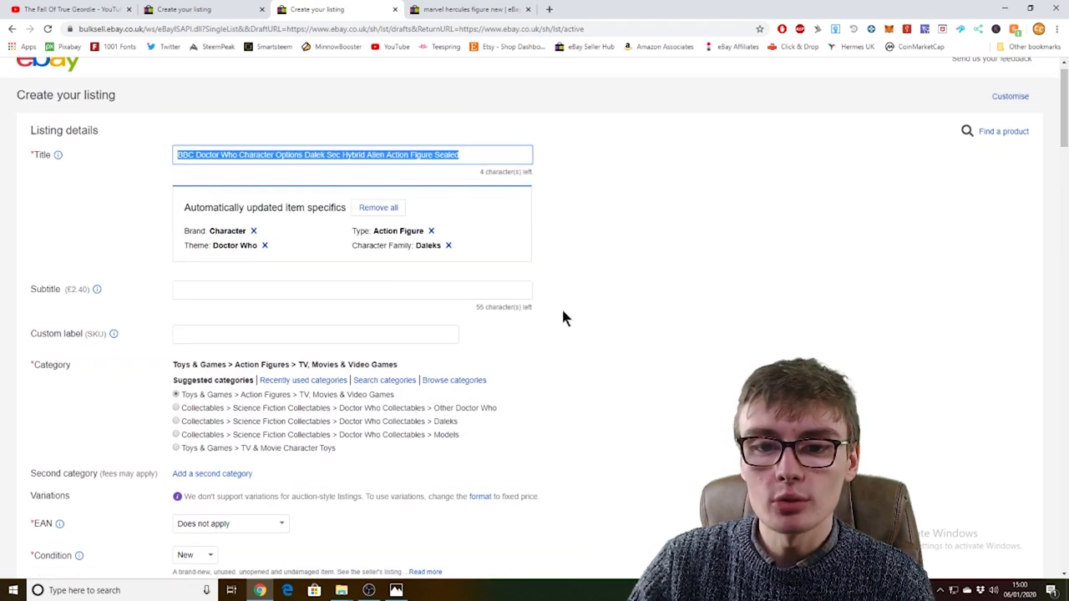
pyautogui.scroll(-5, 558, 312)
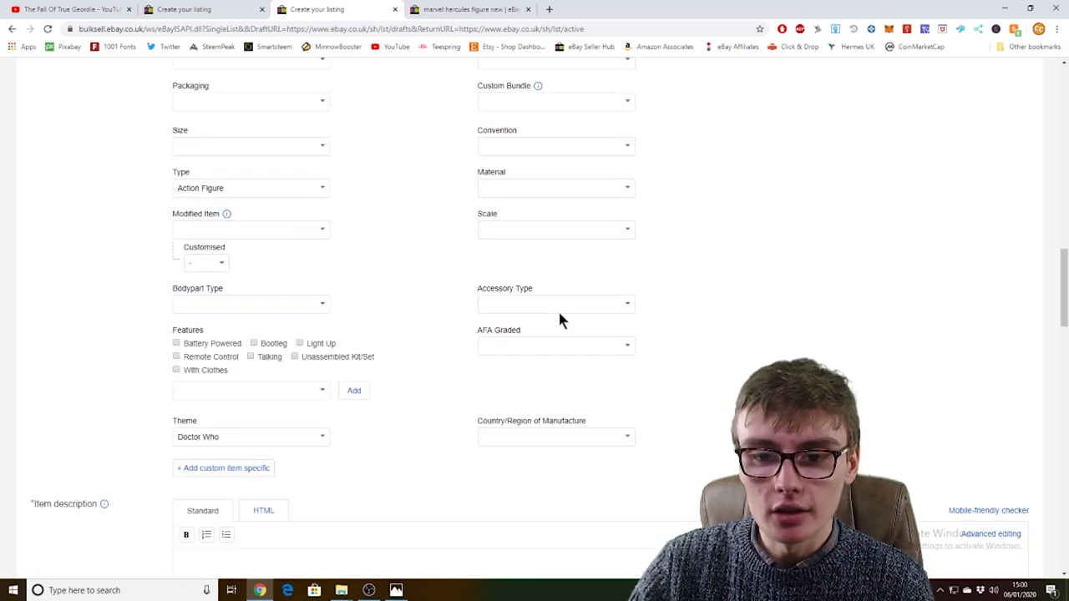
pyautogui.rightClick(309, 472)
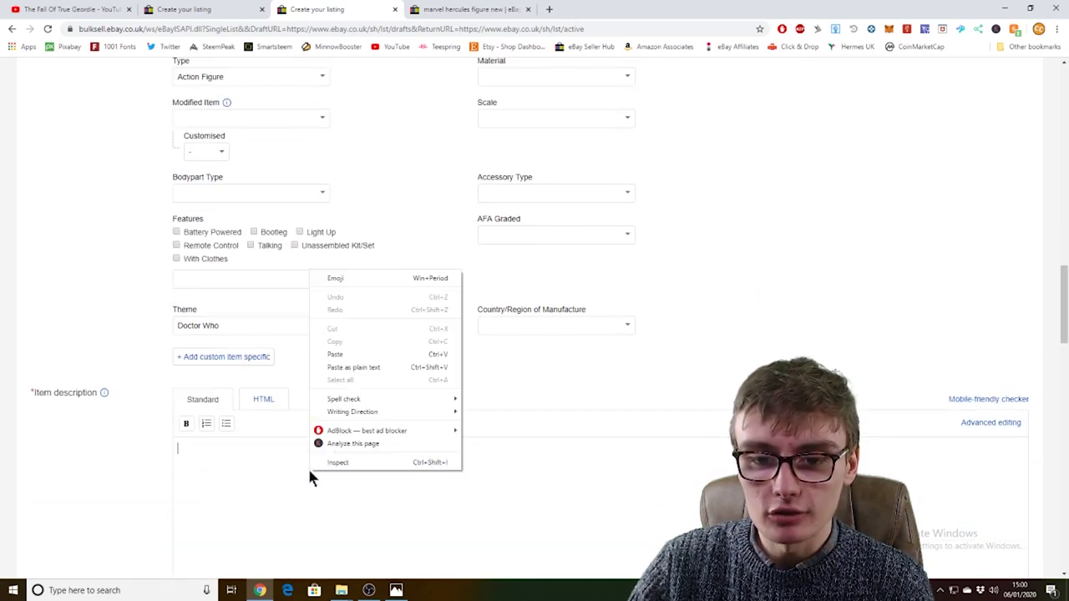
pyautogui.click(338, 354)
# Step: Set the Year item specific to 2006
pyautogui.scroll(5, 376, 368)
pyautogui.scroll(2, 383, 365)
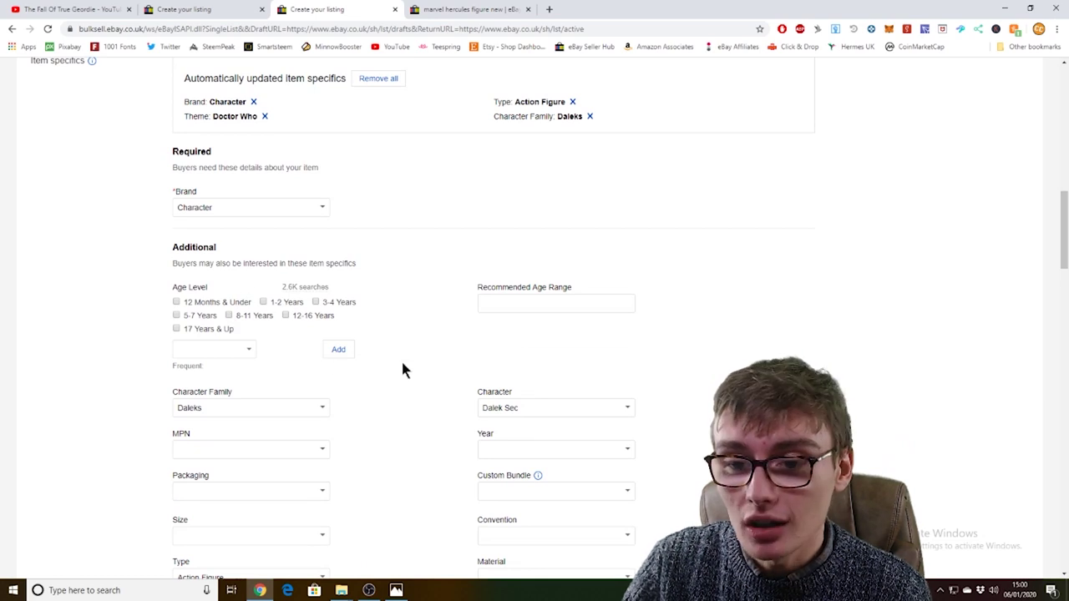
pyautogui.scroll(-2, 405, 369)
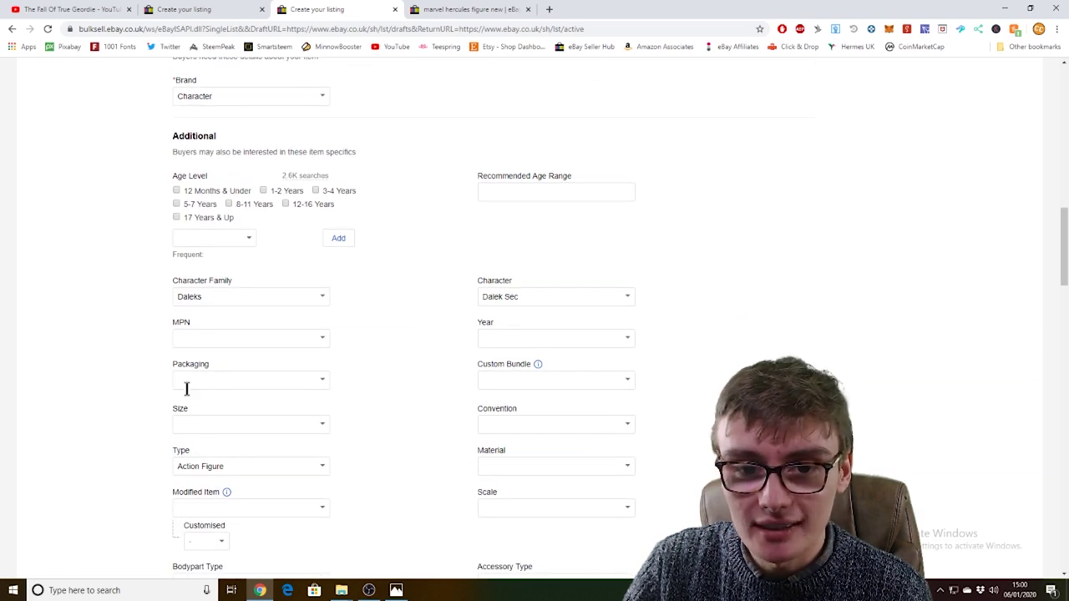
pyautogui.scroll(-2, 427, 449)
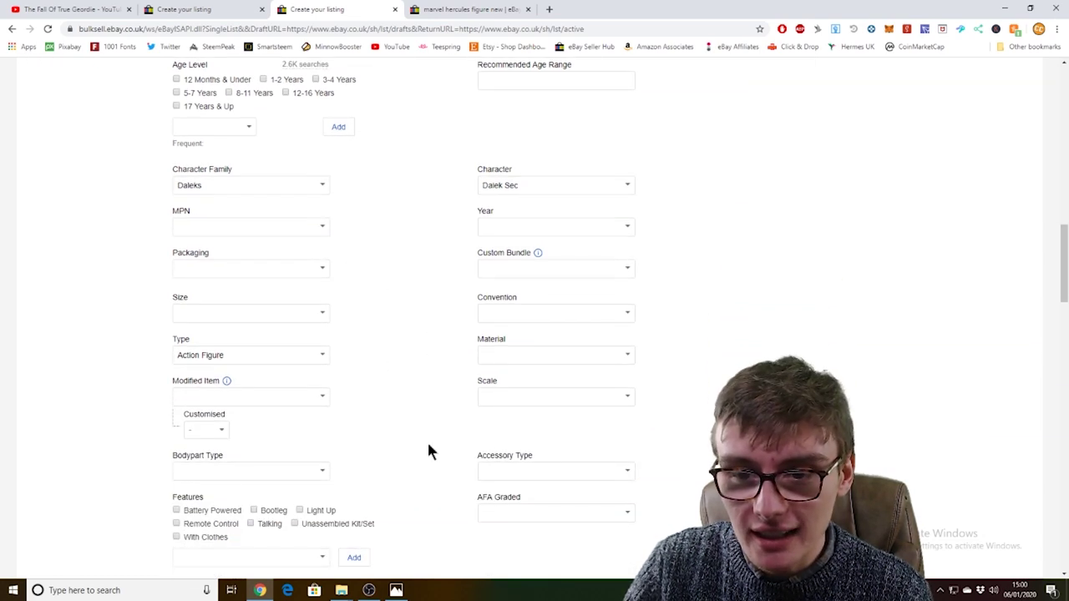
pyautogui.scroll(-1, 553, 501)
pyautogui.scroll(-2, 553, 499)
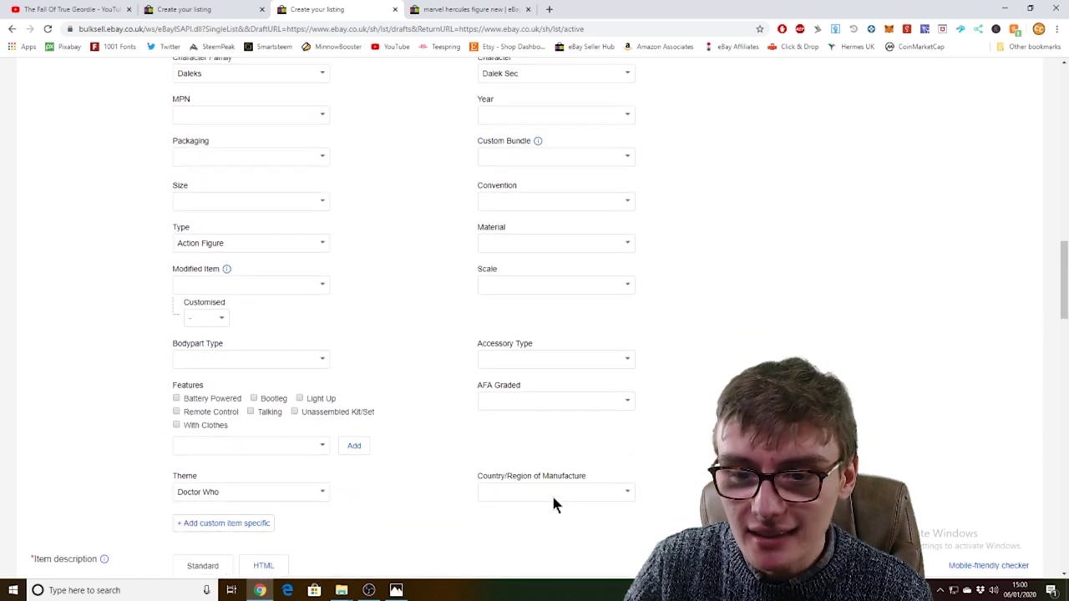
pyautogui.scroll(4, 553, 499)
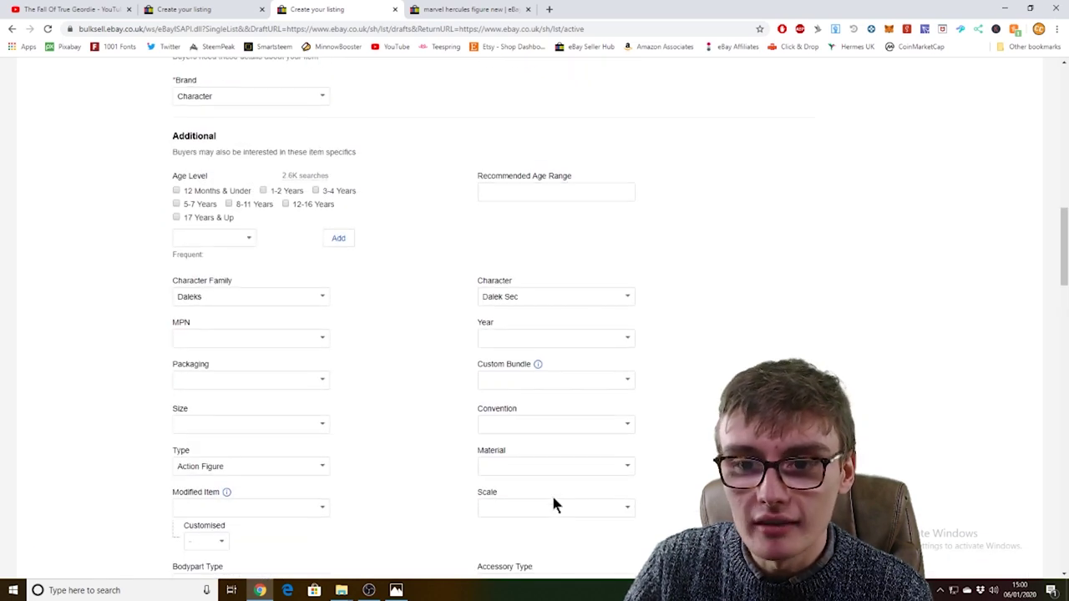
pyautogui.click(539, 337)
pyautogui.write('2006')
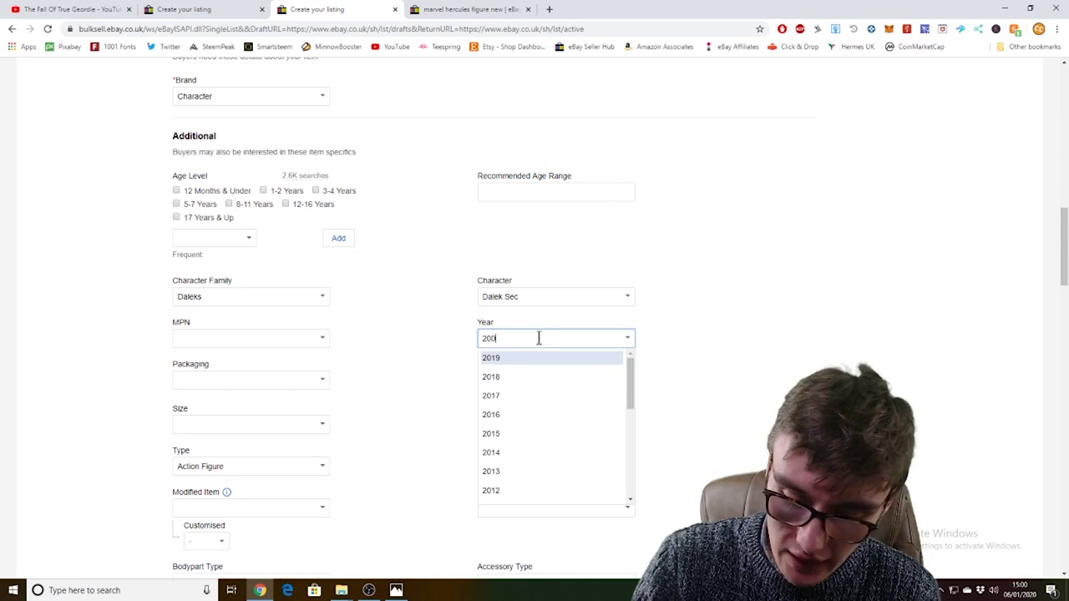
pyautogui.click(572, 359)
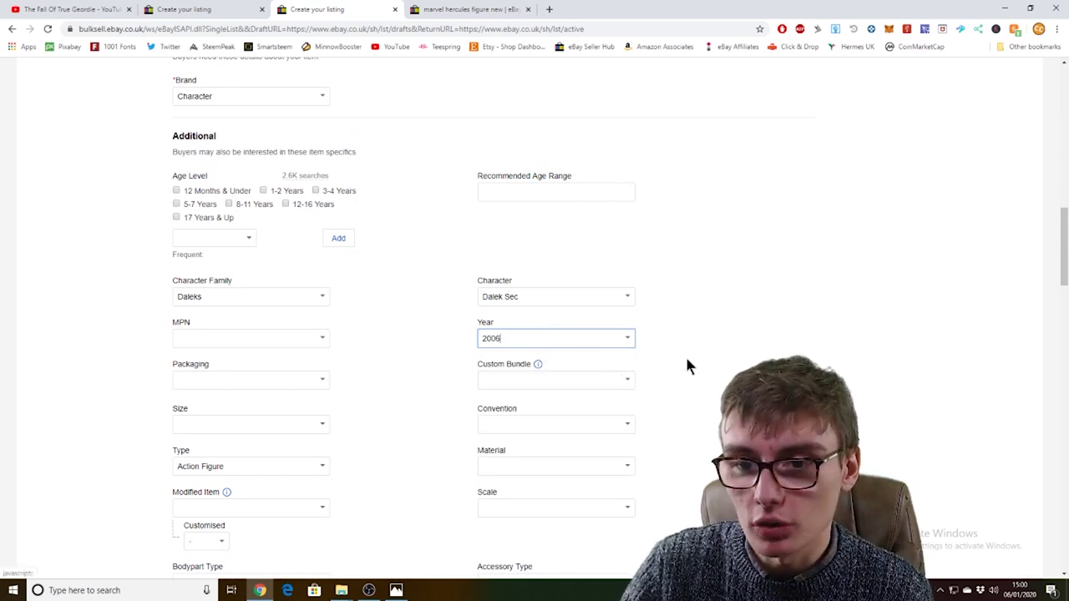
pyautogui.press('Tab')
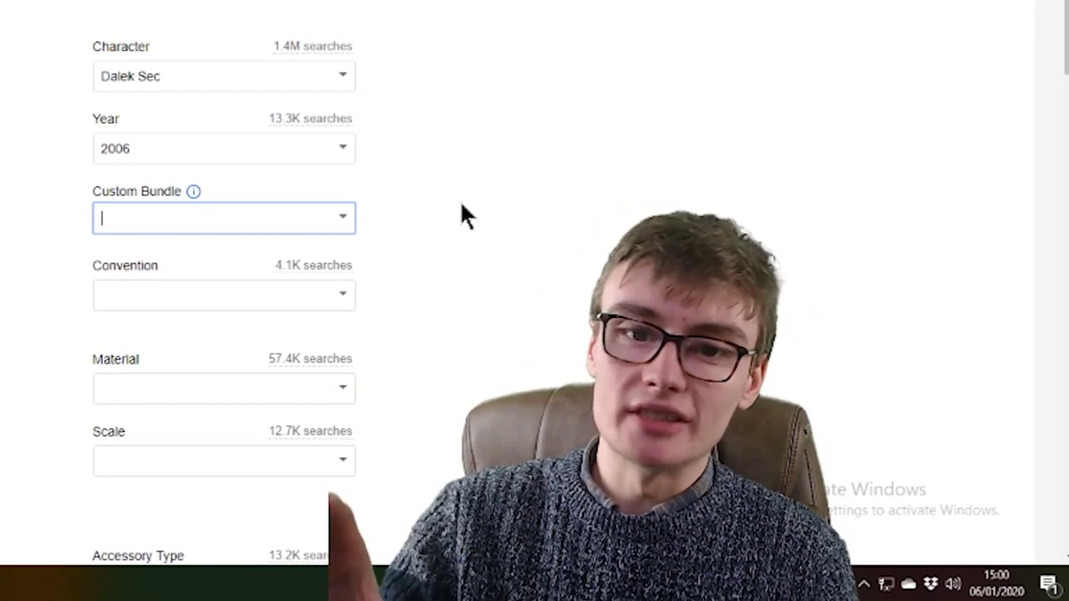
# Step: Add a second paragraph to the item description reading "Doctor Who Figure - Very Minor Shelf wear to the box."
pyautogui.scroll(-2, 224, 293)
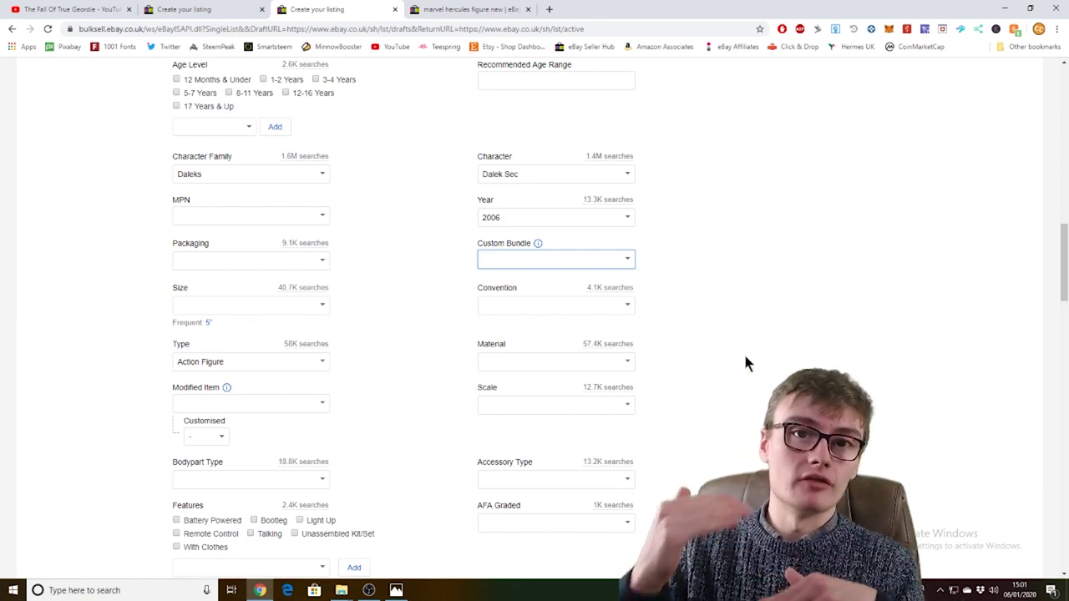
pyautogui.scroll(5, 743, 352)
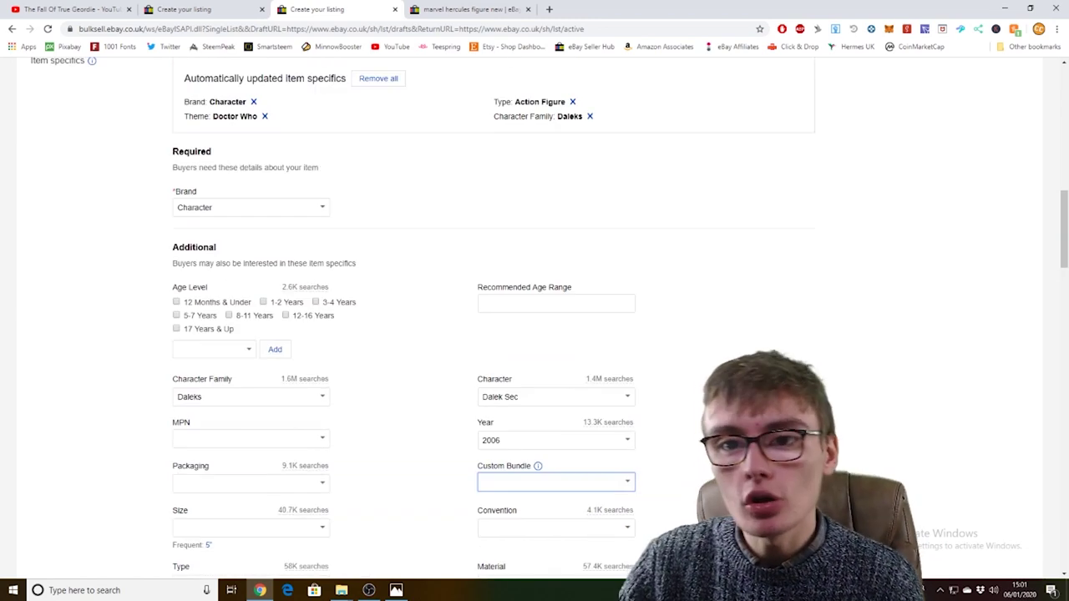
pyautogui.scroll(-3, 744, 352)
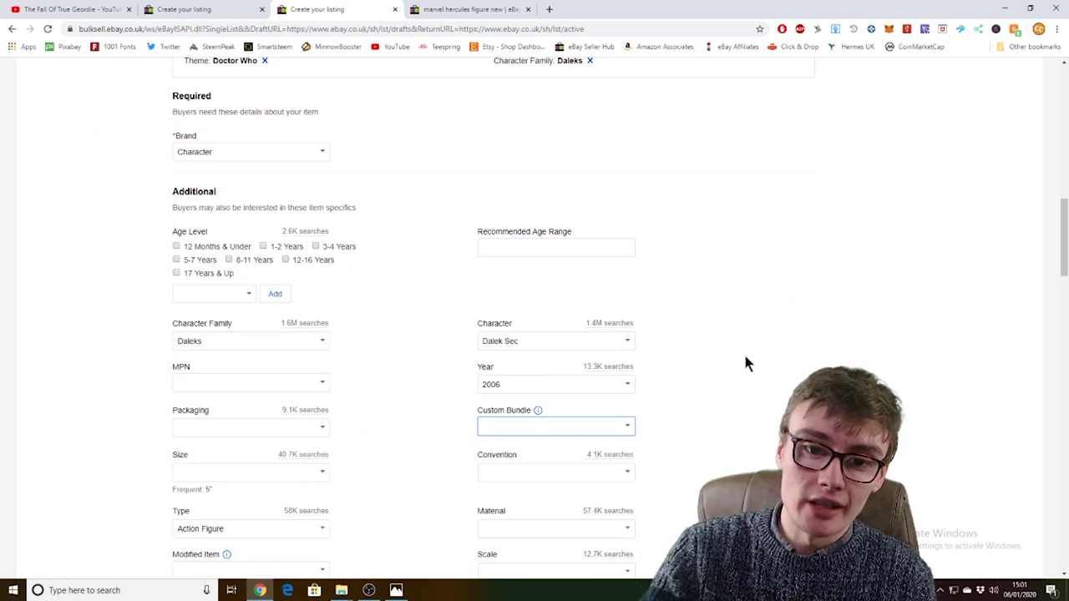
pyautogui.scroll(-2, 416, 355)
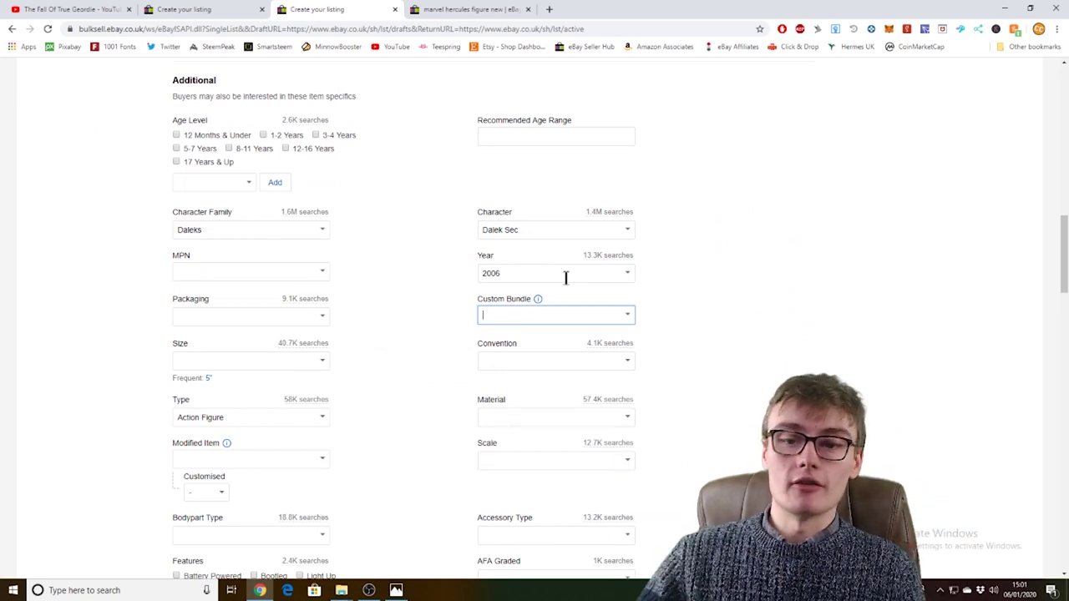
pyautogui.scroll(-6, 566, 277)
pyautogui.click(620, 298)
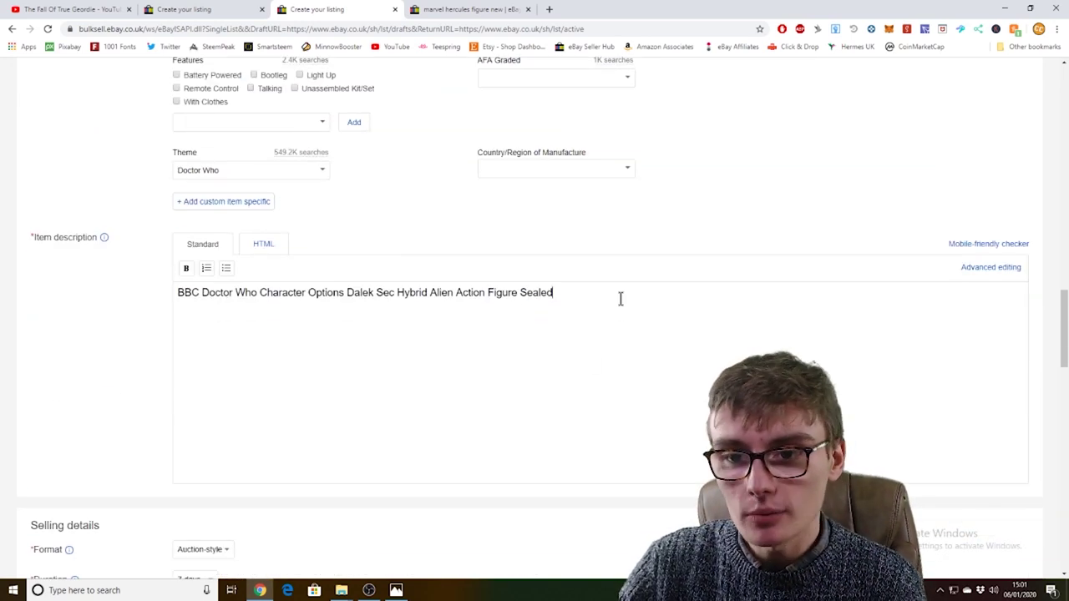
pyautogui.press('Return')
pyautogui.write('Doctor Who Figure ')
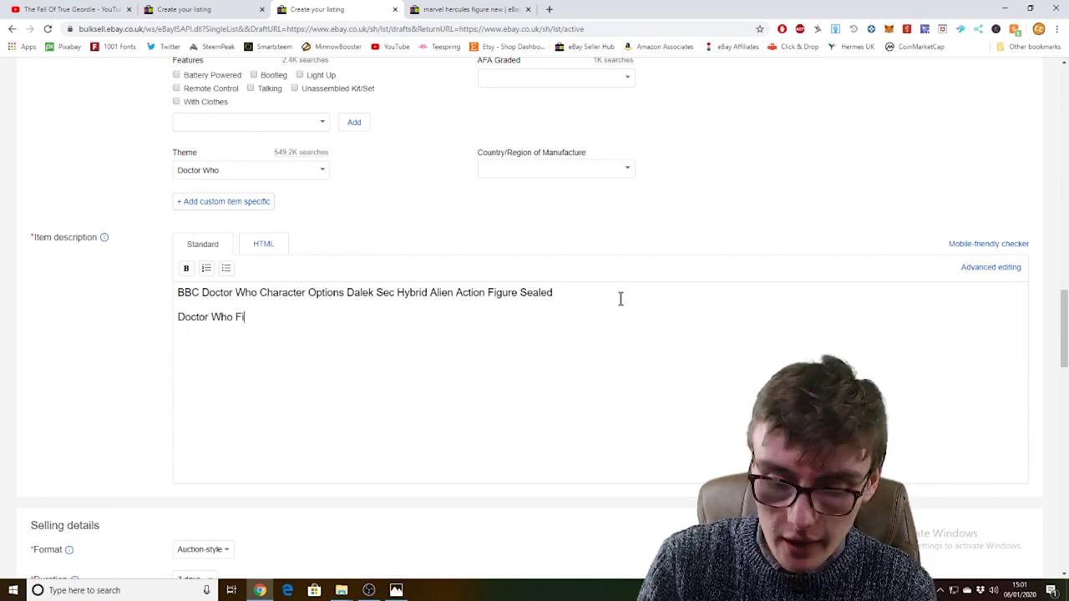
pyautogui.write('- Mint')
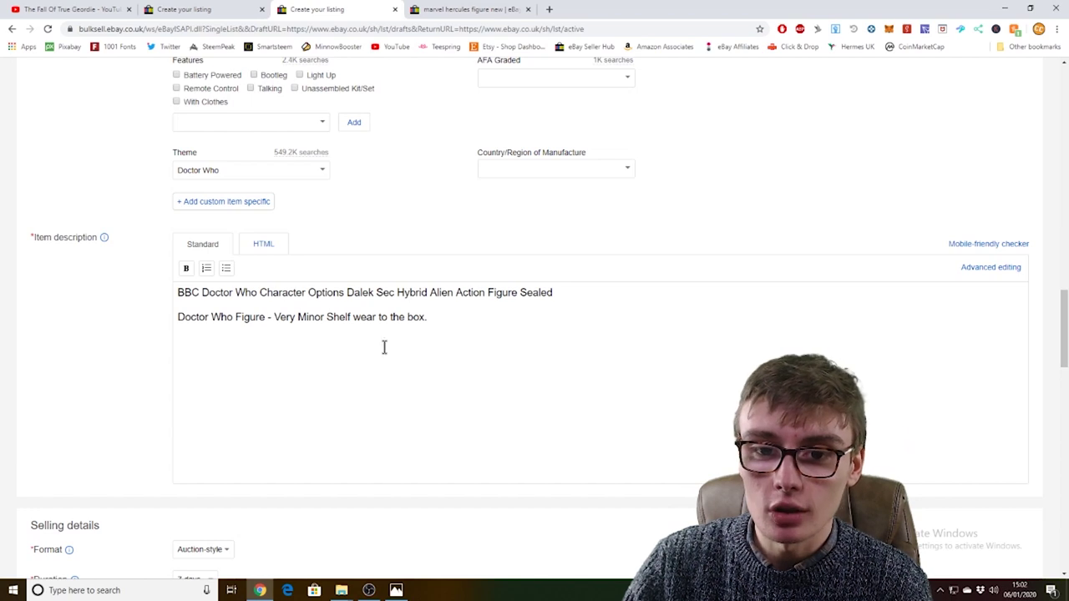
# Step: Set the auction's starting price to £4.99 in the selling details
pyautogui.scroll(-2, 523, 367)
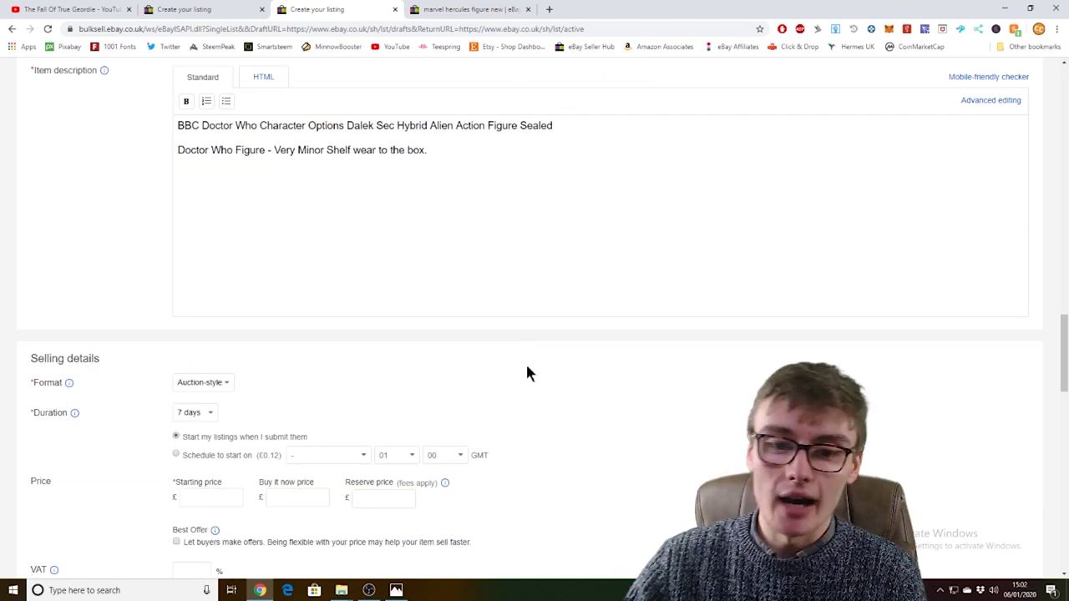
pyautogui.scroll(-1, 382, 302)
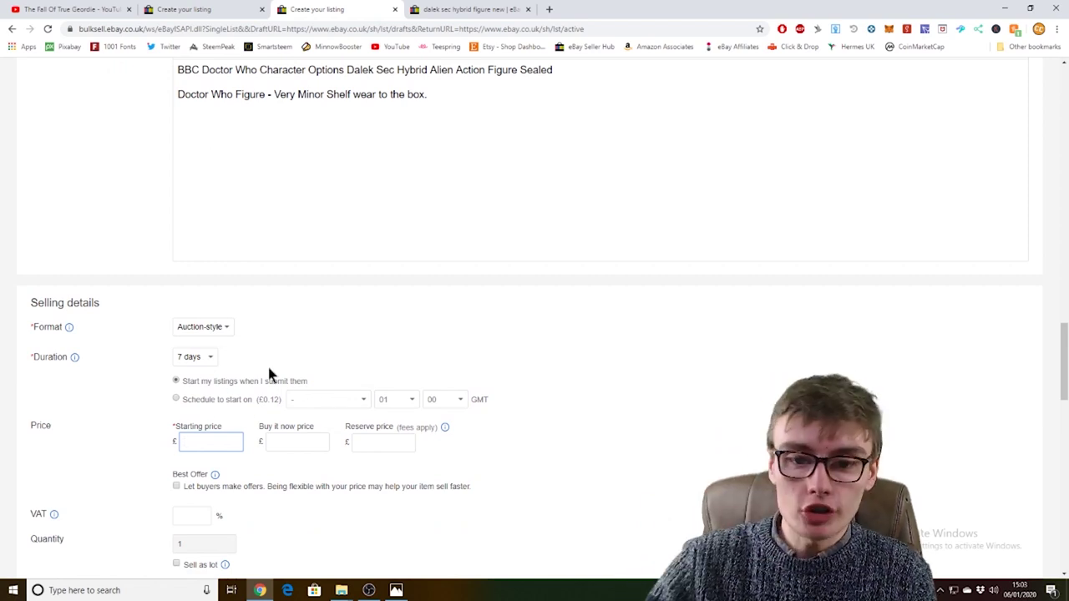
pyautogui.write('4.99')
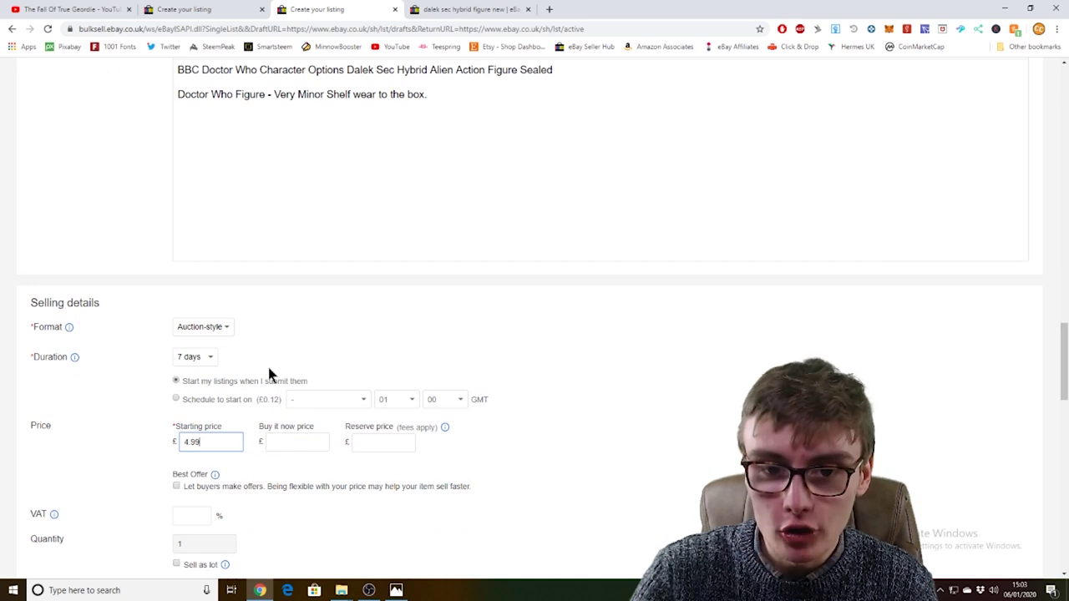
# Step: Compare the sold prices of new Dalek Sec Hybrid figures in the completed listings, and return to the listing draft
pyautogui.click(466, 9)
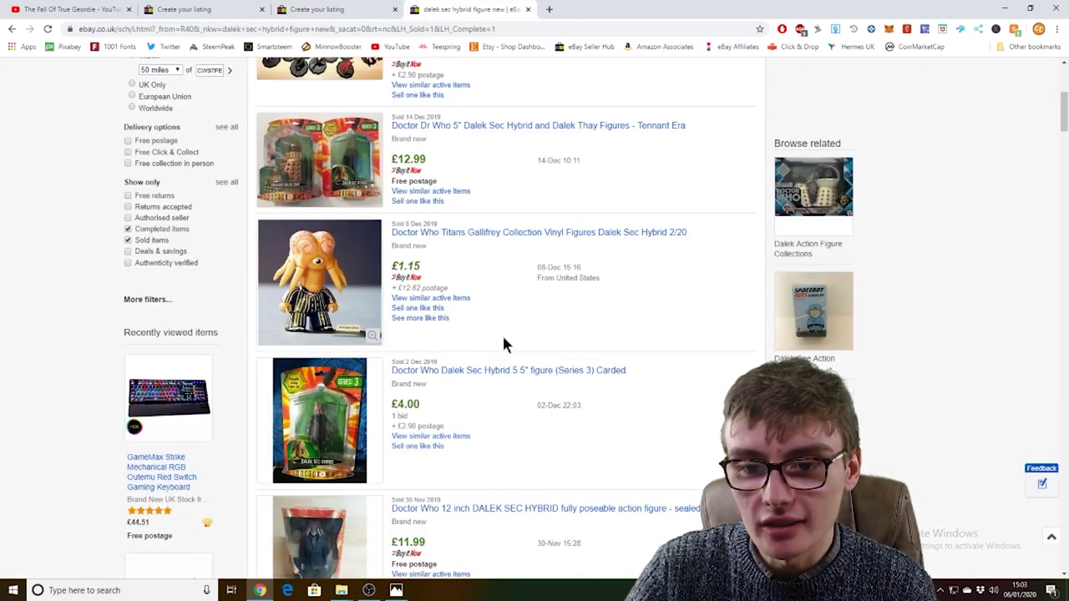
pyautogui.scroll(-1, 513, 339)
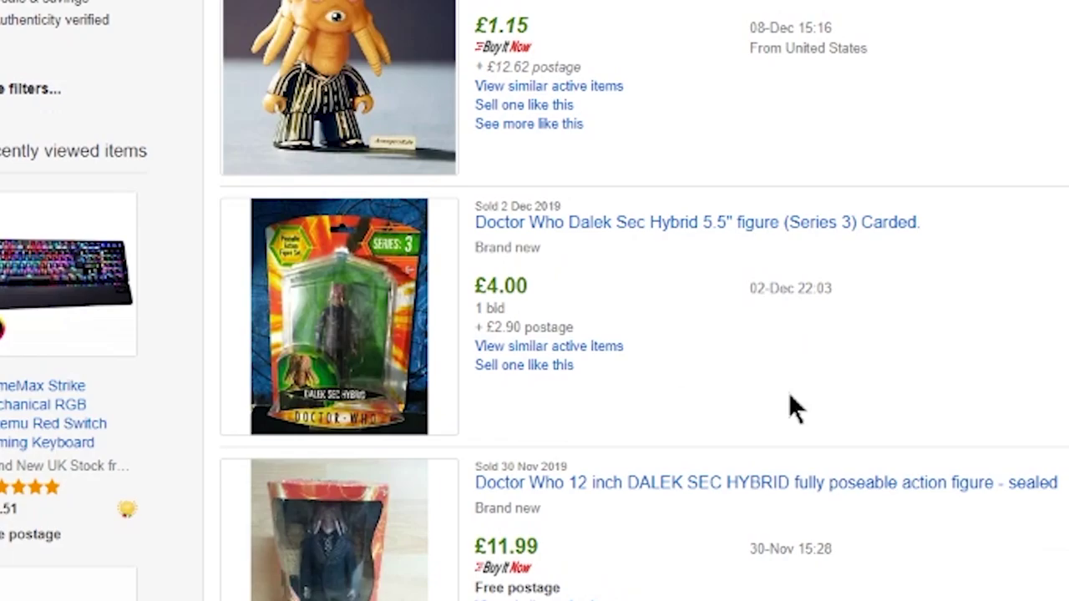
pyautogui.scroll(-1, 792, 407)
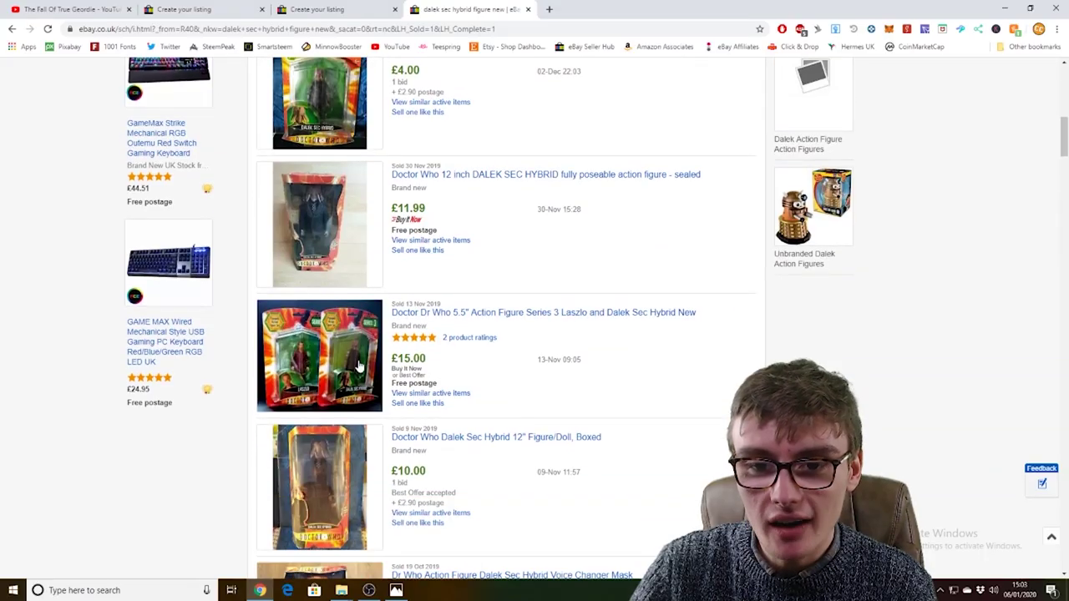
pyautogui.scroll(4, 442, 328)
pyautogui.scroll(4, 439, 330)
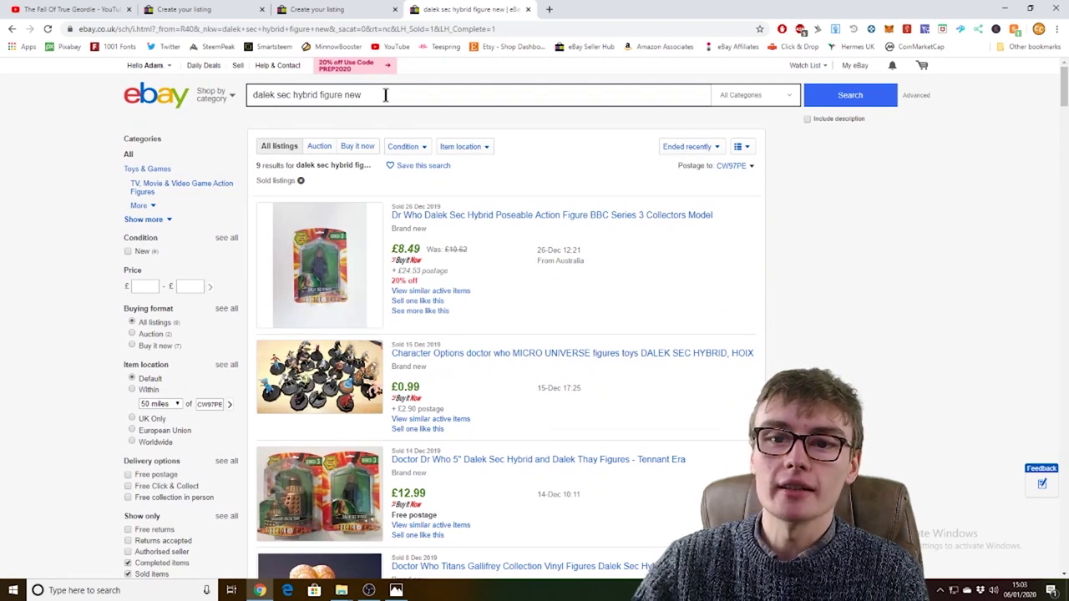
pyautogui.scroll(-3, 228, 360)
pyautogui.hotkey('ctrl', 'pageup')
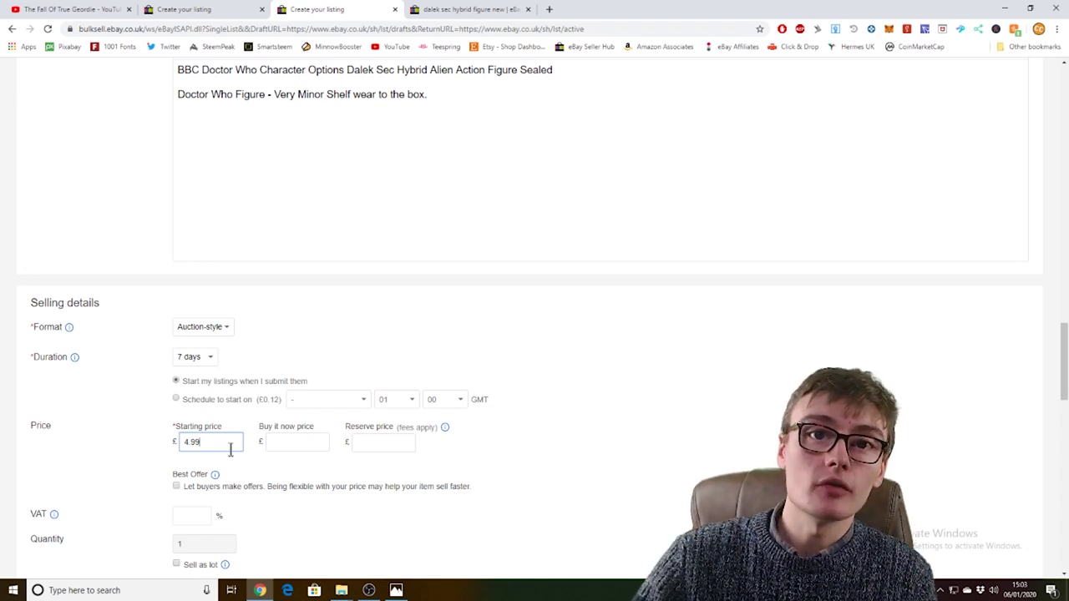
# Step: Keep Royal Mail 2nd Class (2 to 3 working days) as the domestic postage service and publish the listing with the displayed fees
pyautogui.scroll(-10, 378, 351)
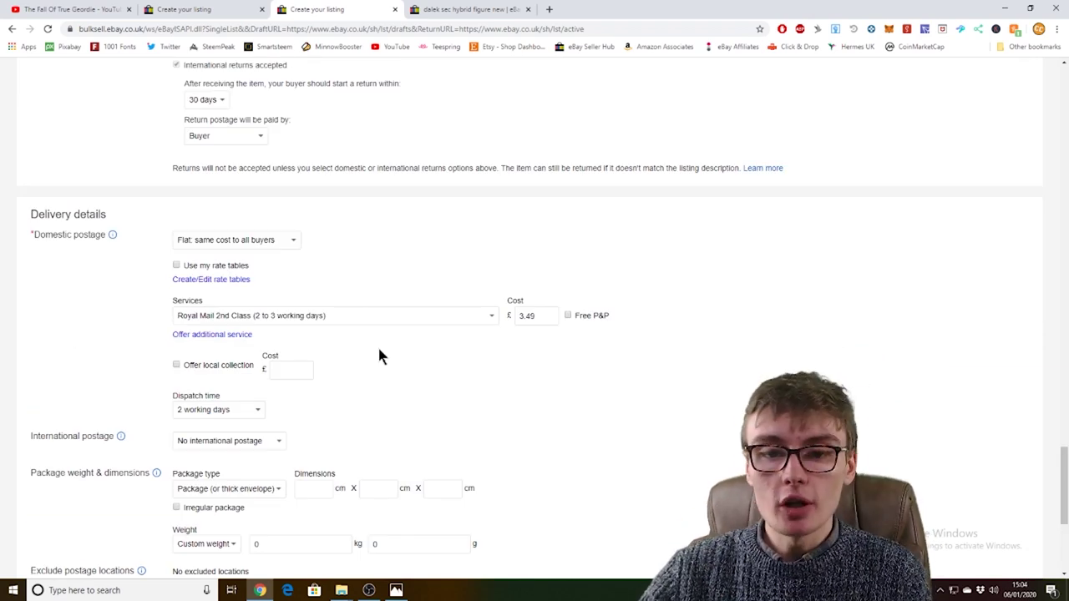
pyautogui.click(362, 315)
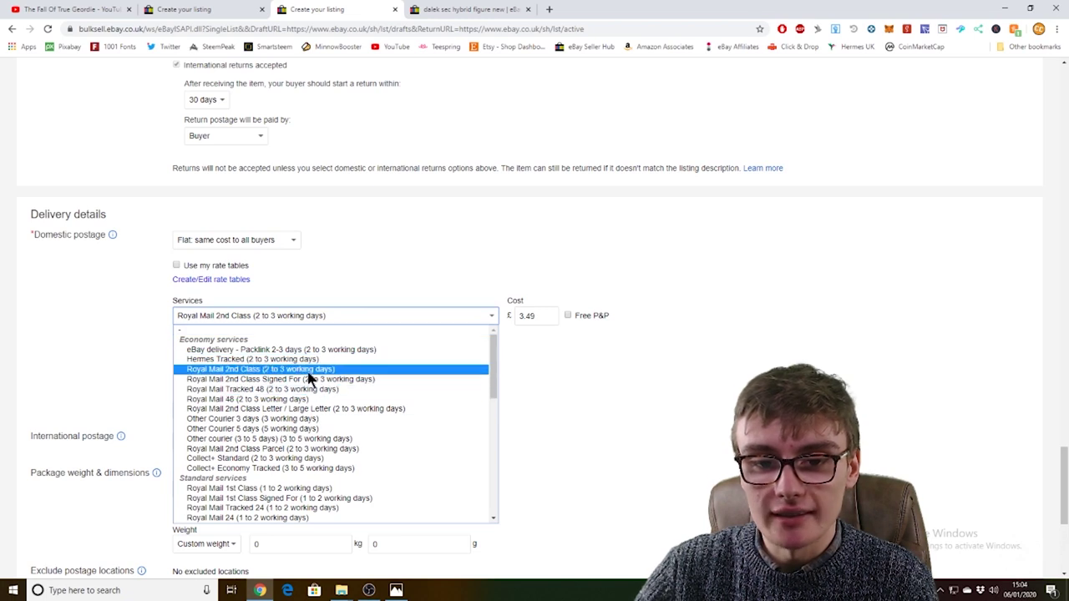
pyautogui.click(572, 363)
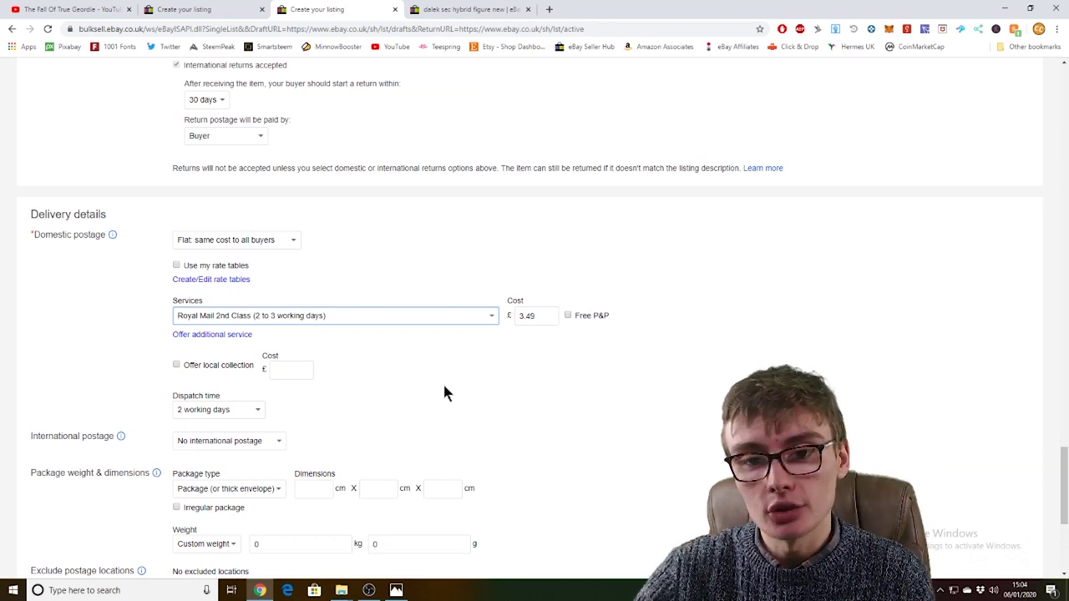
pyautogui.scroll(-4, 331, 452)
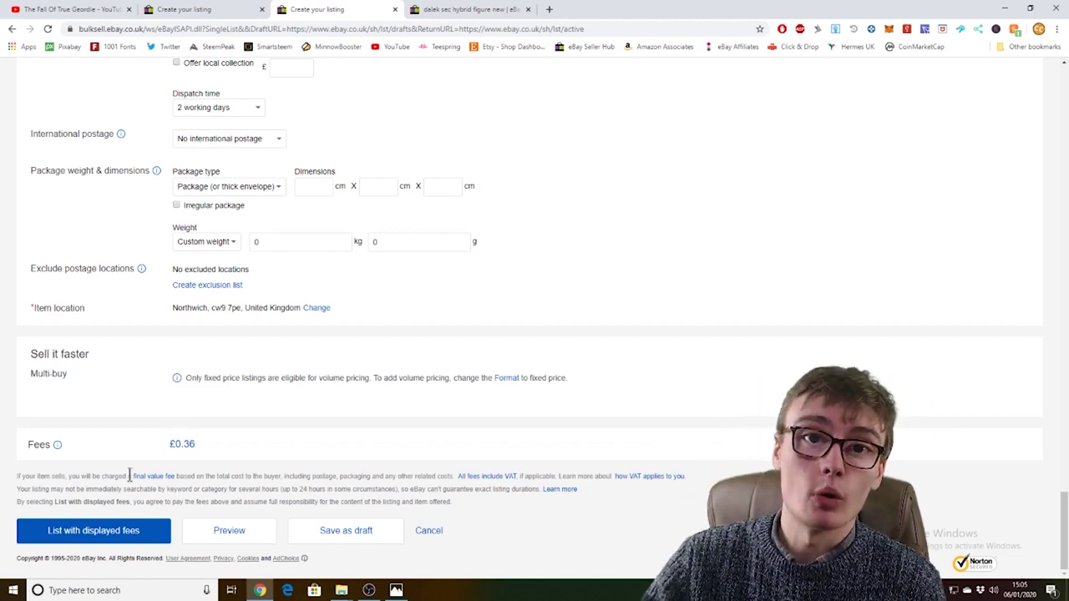
pyautogui.click(122, 532)
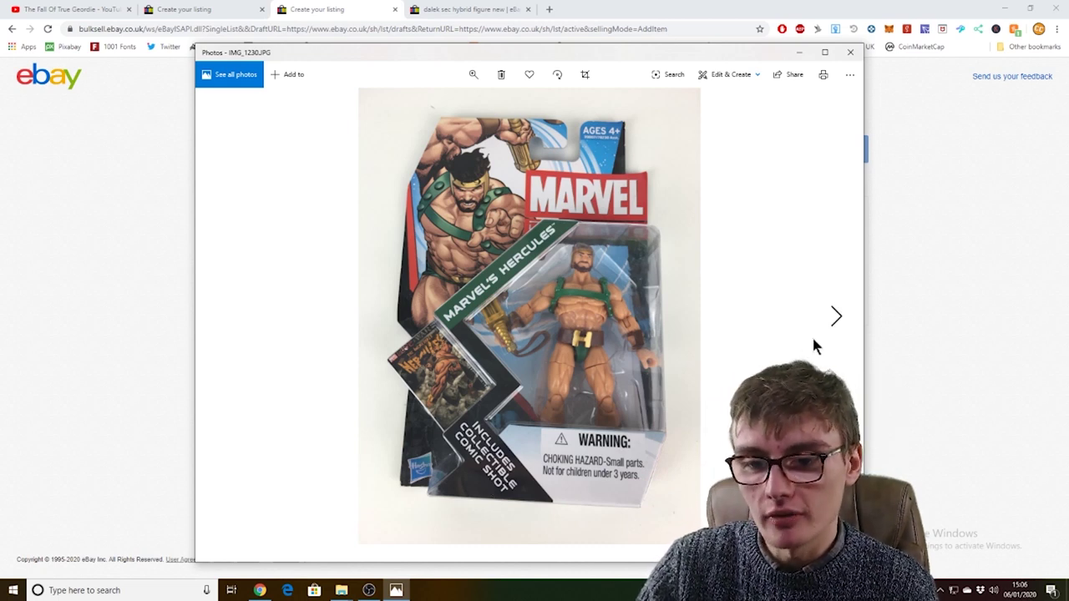
# Step: Check the front and back photos of the boxed figure and enter the title "Marvel Universe Hercules Hasbro Action Figure Series 017"
pyautogui.click(835, 314)
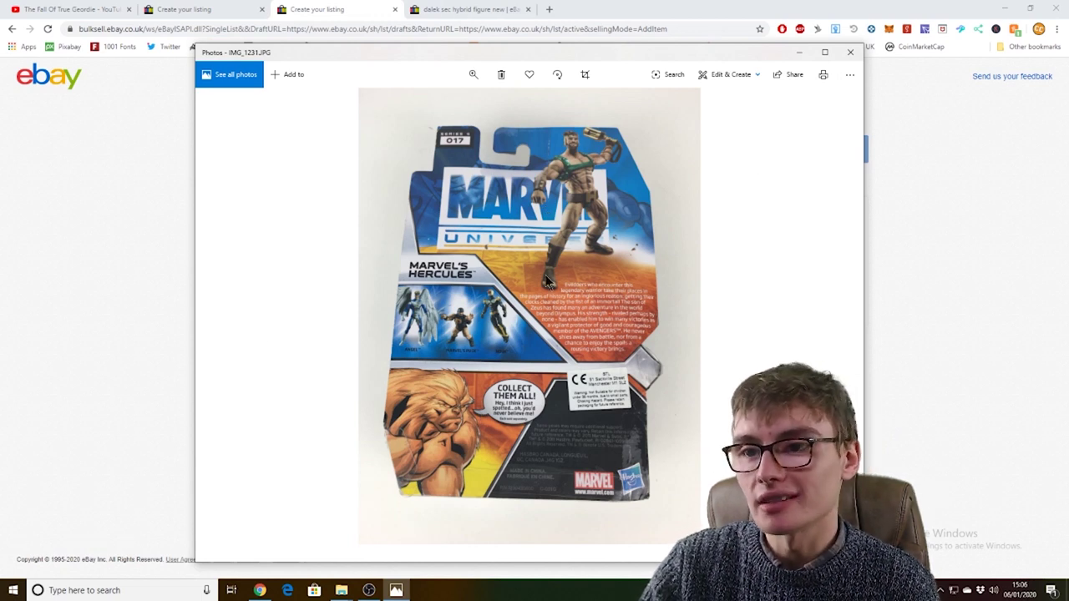
pyautogui.click(227, 298)
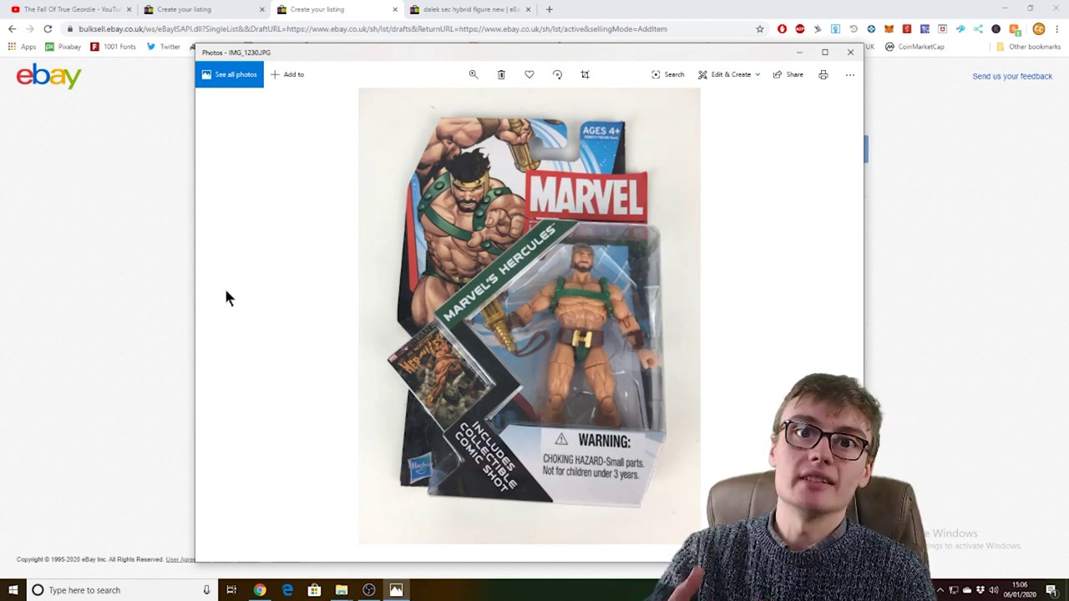
pyautogui.click(911, 376)
pyautogui.click(450, 158)
pyautogui.write('Marvel Universe Hercul')
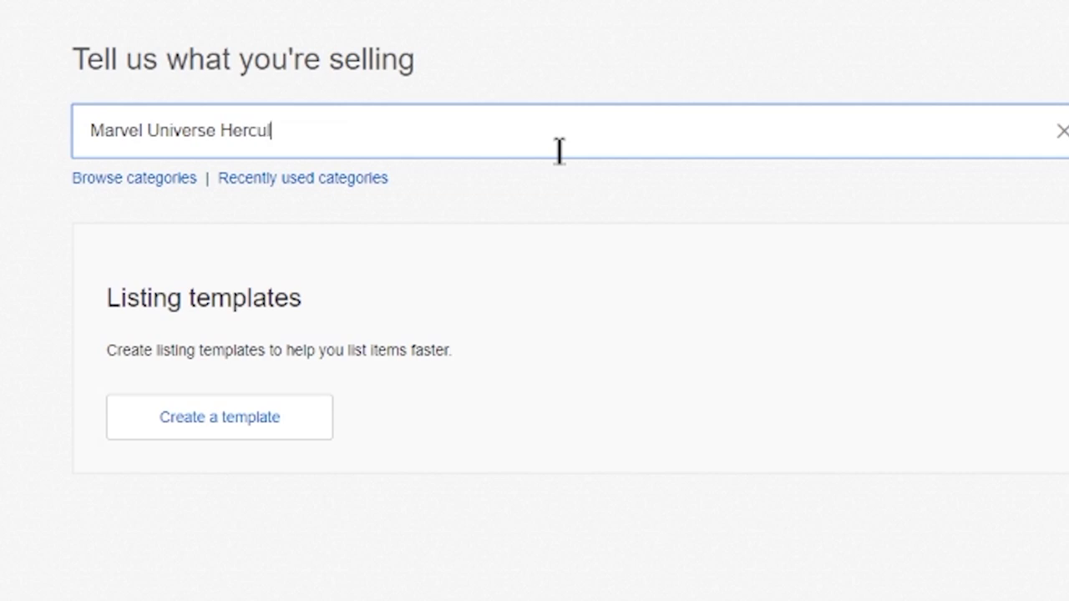
pyautogui.write('es Hasbro')
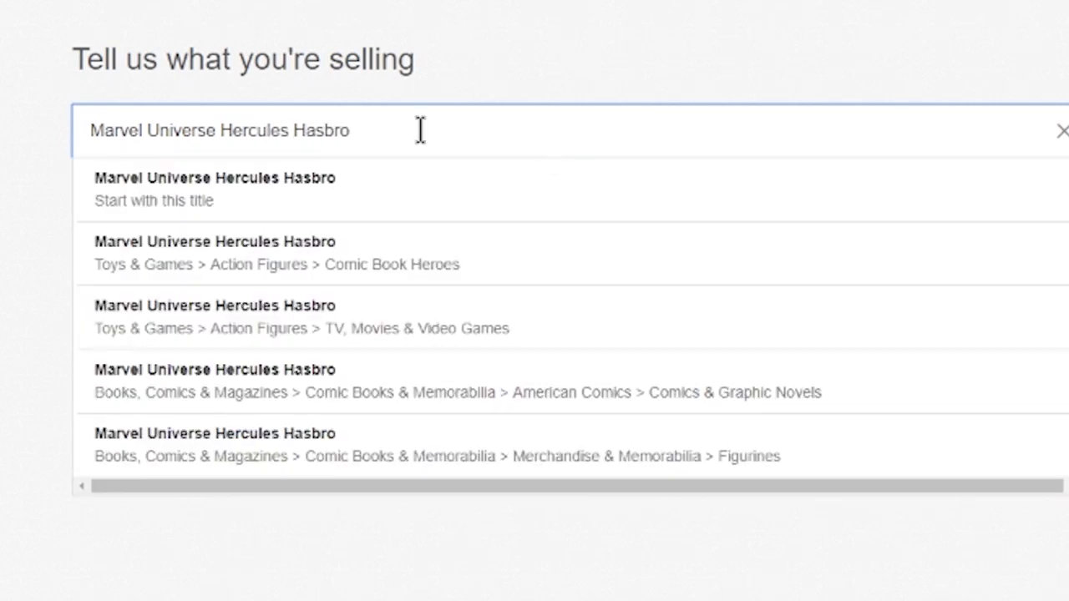
pyautogui.write(' Action Figure Series 4 017')
# Step: Check the copyright year on the back-of-box photo, add "2011 New Sealed" to the title, and start the listing with it
pyautogui.click(396, 590)
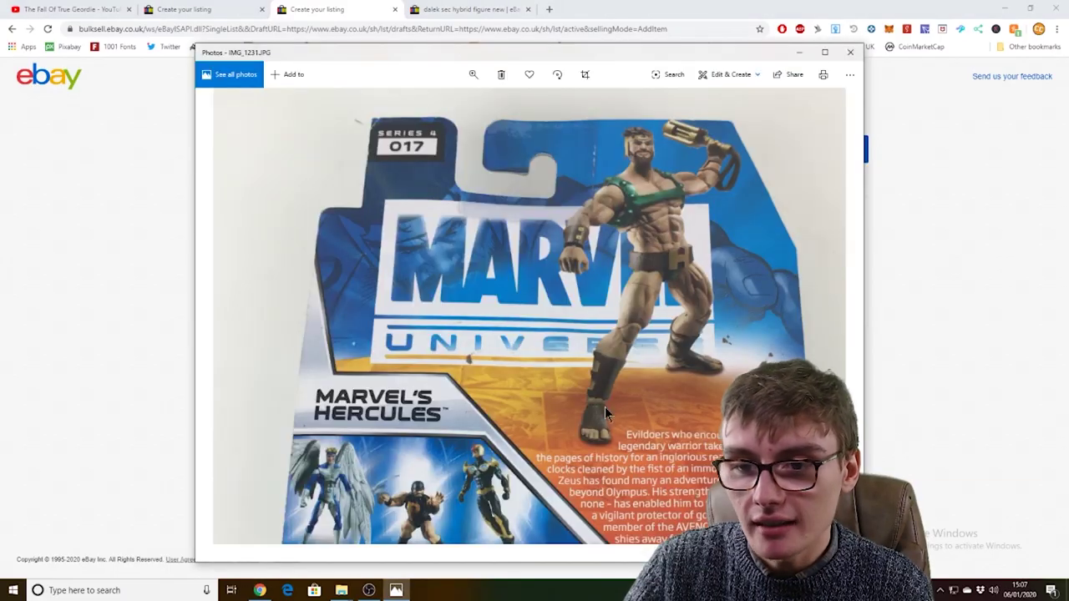
pyautogui.scroll(-5, 651, 395)
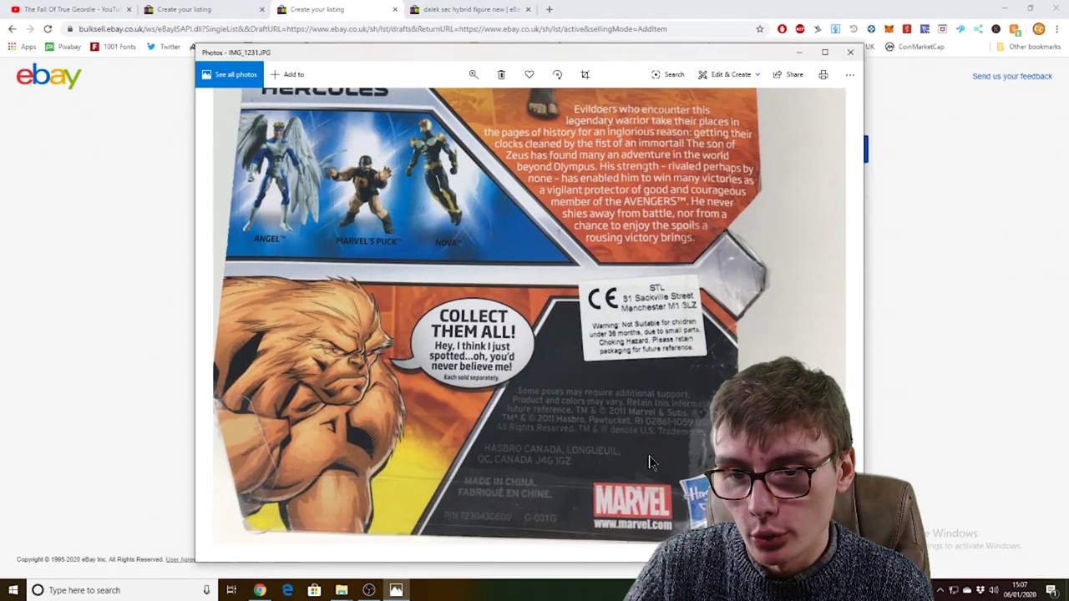
pyautogui.click(867, 386)
pyautogui.click(488, 150)
pyautogui.write('20')
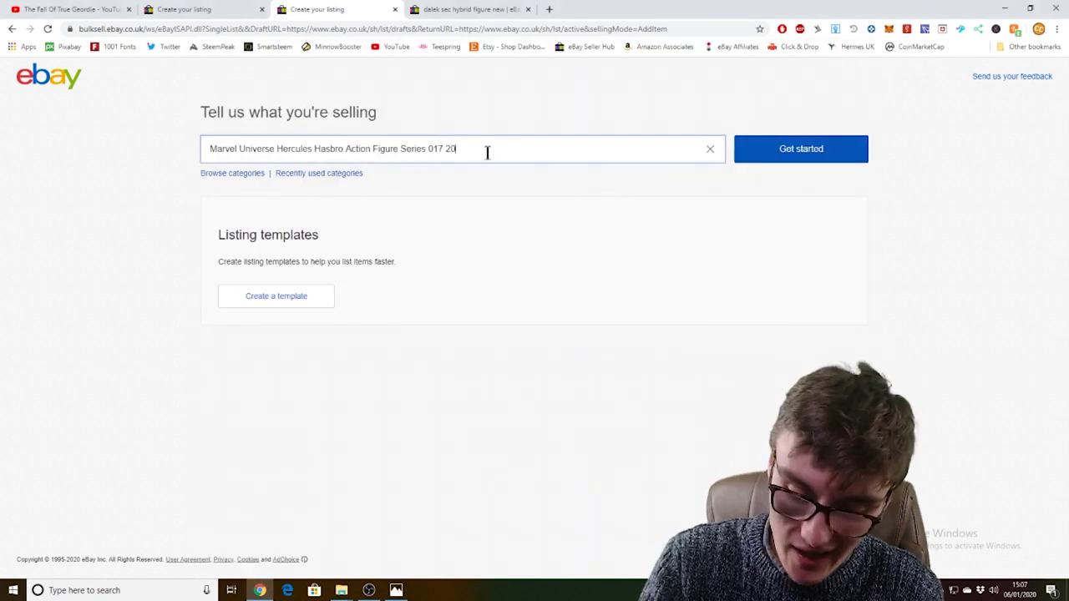
pyautogui.write('11 New Sealed')
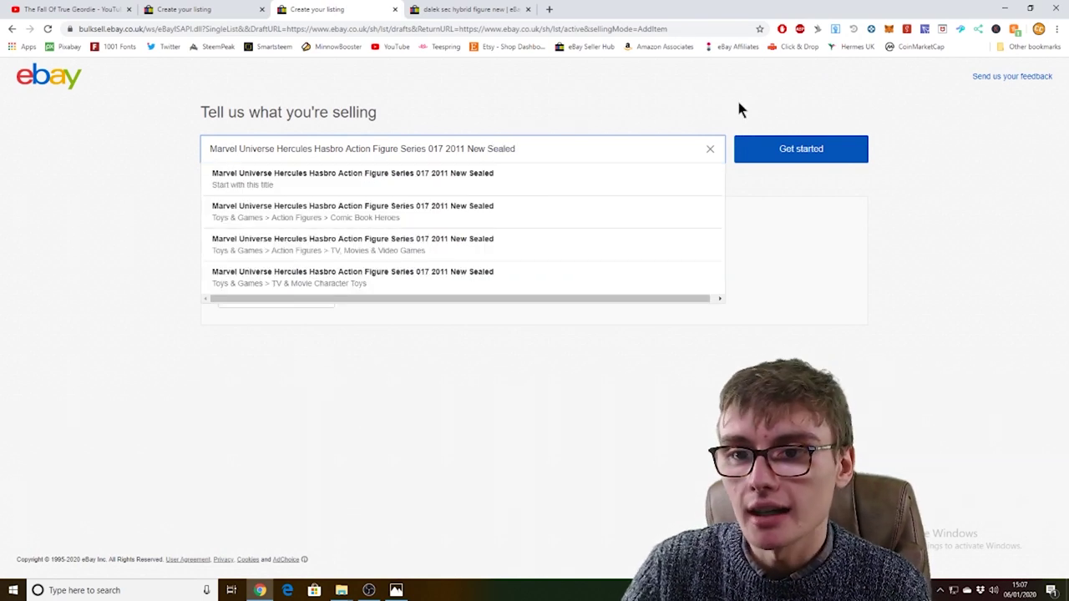
pyautogui.press('Return')
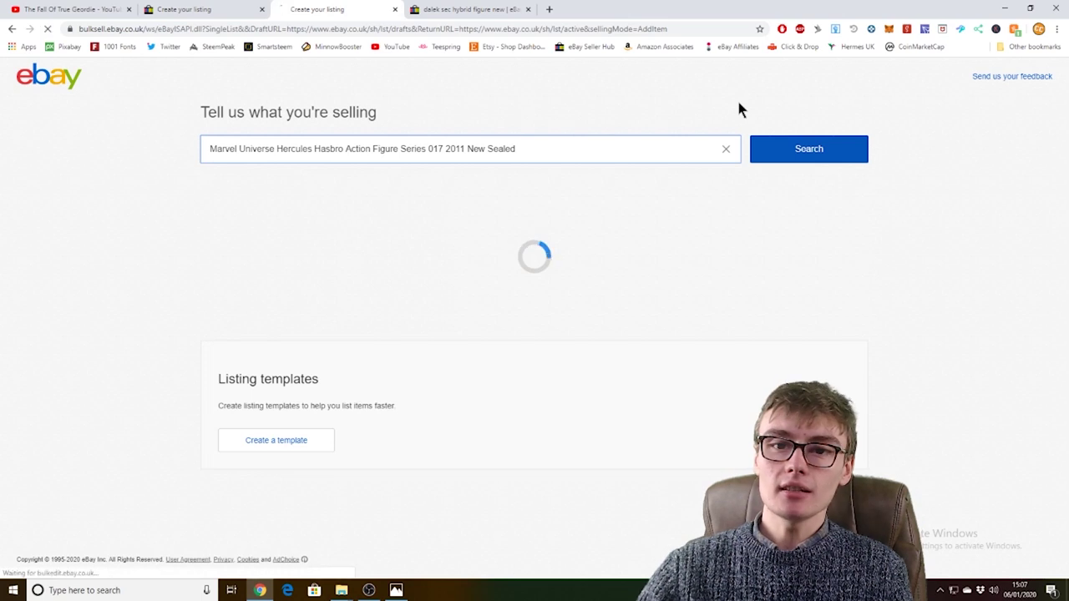
# Step: Copy the full title text from the listing details
pyautogui.moveTo(457, 165); pyautogui.dragTo(135, 166)
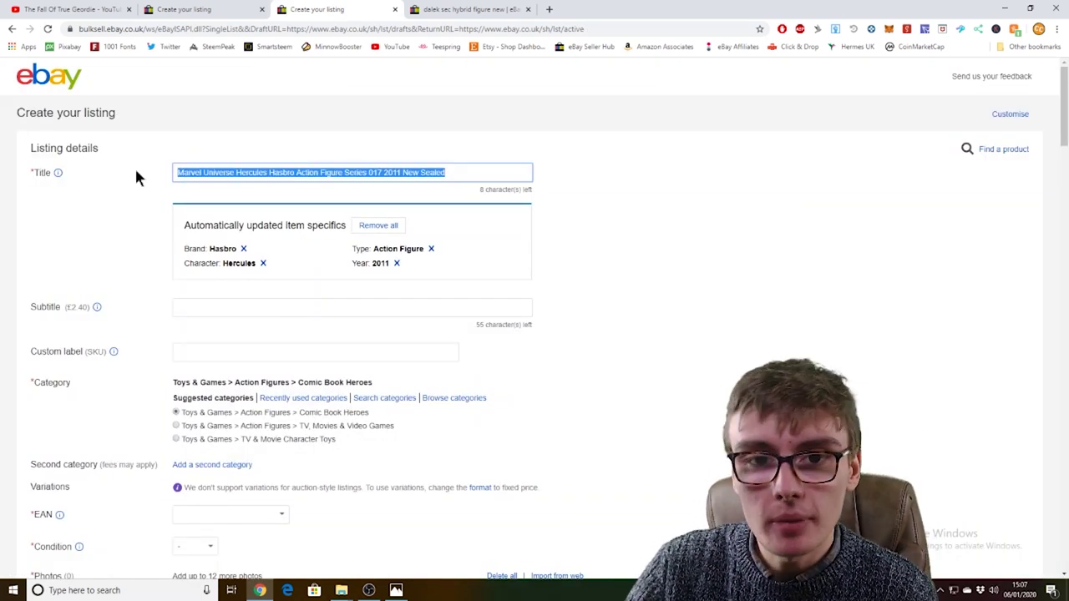
pyautogui.rightClick(227, 172)
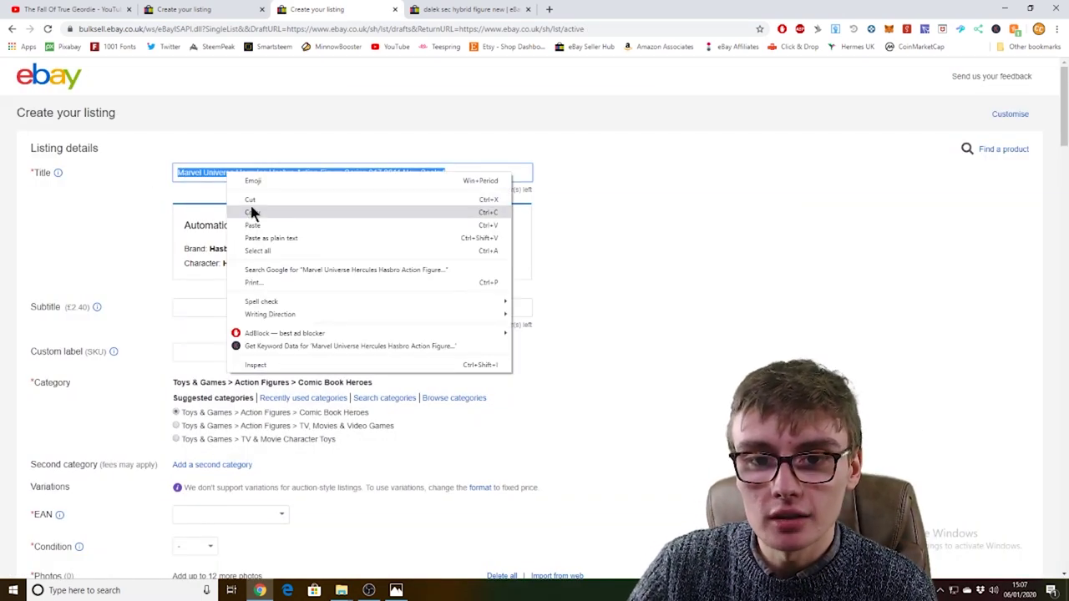
pyautogui.click(251, 212)
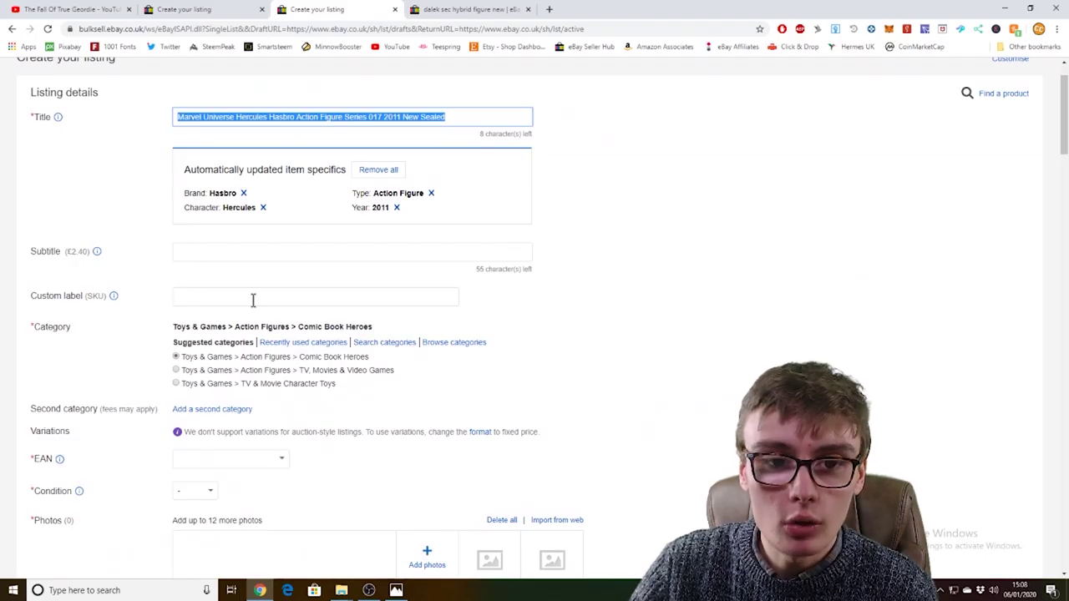
# Step: Set the EAN to "Does not apply" and the item condition to New
pyautogui.scroll(-1, 253, 299)
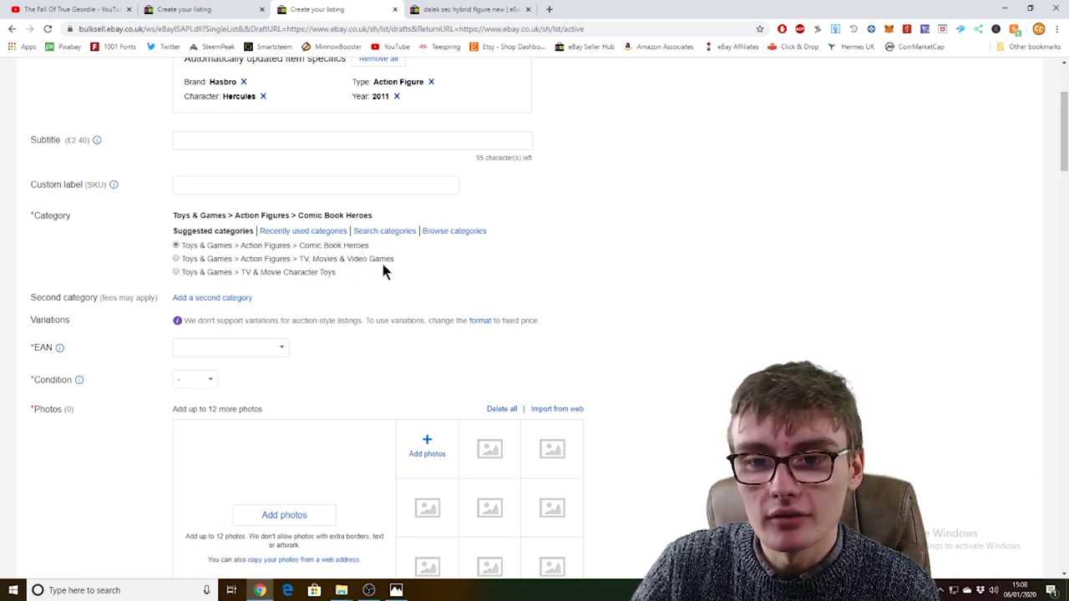
pyautogui.click(280, 349)
pyautogui.click(201, 379)
pyautogui.click(198, 380)
pyautogui.click(201, 404)
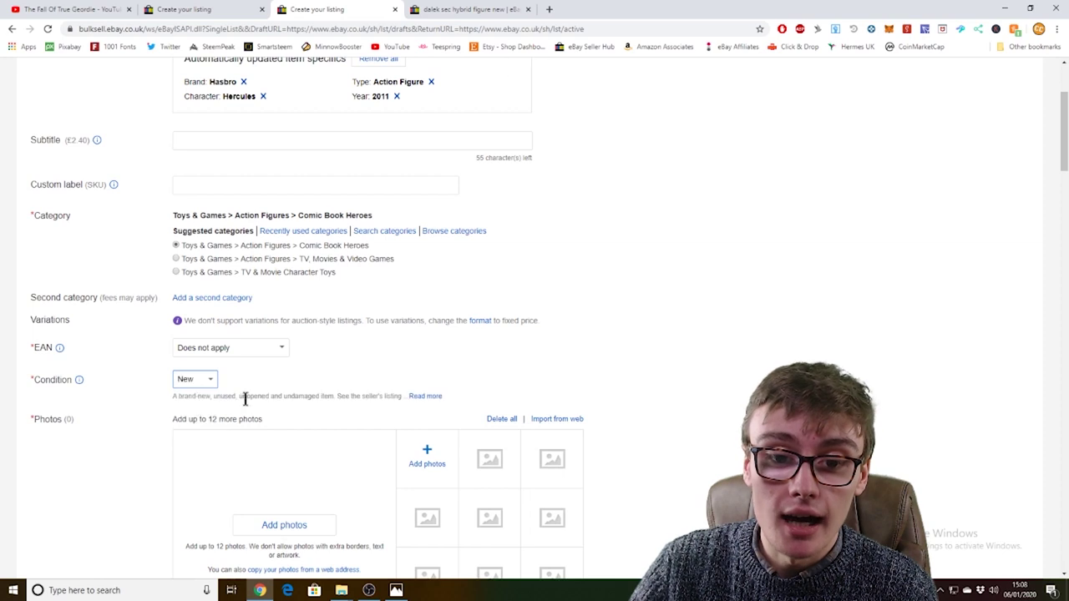
# Step: Add the five Hercules figure photos to the listing, rotate the main front-of-box photo upright, and save it
pyautogui.scroll(-2, 431, 460)
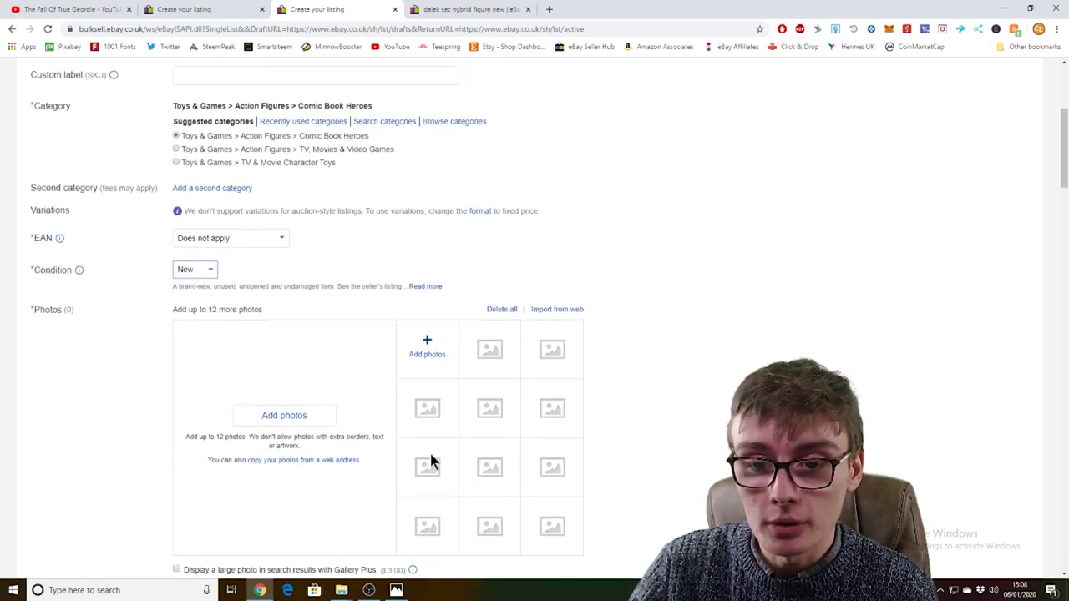
pyautogui.click(439, 367)
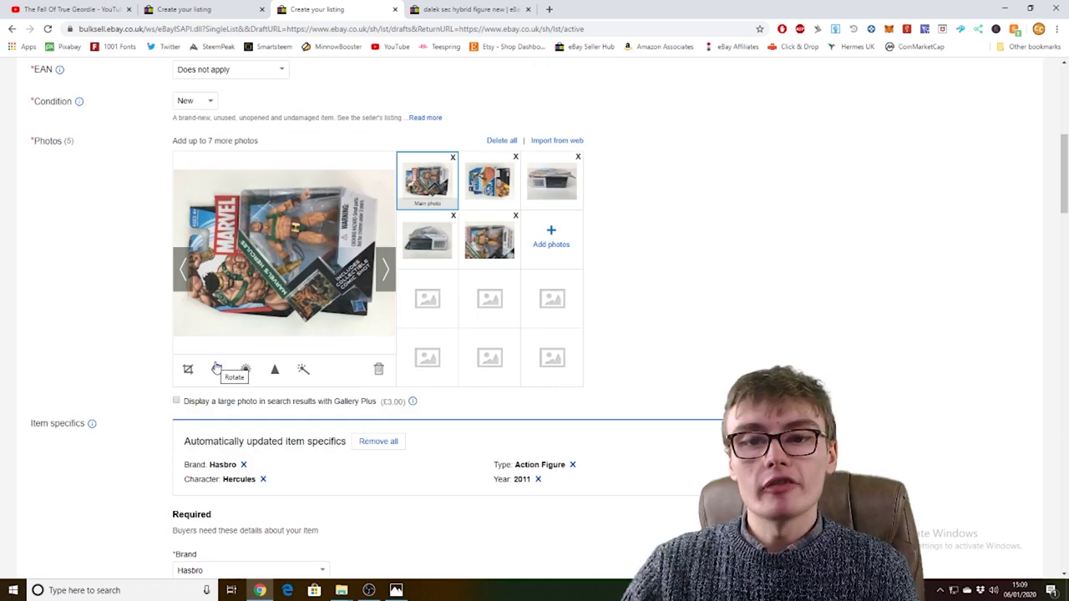
pyautogui.click(216, 369)
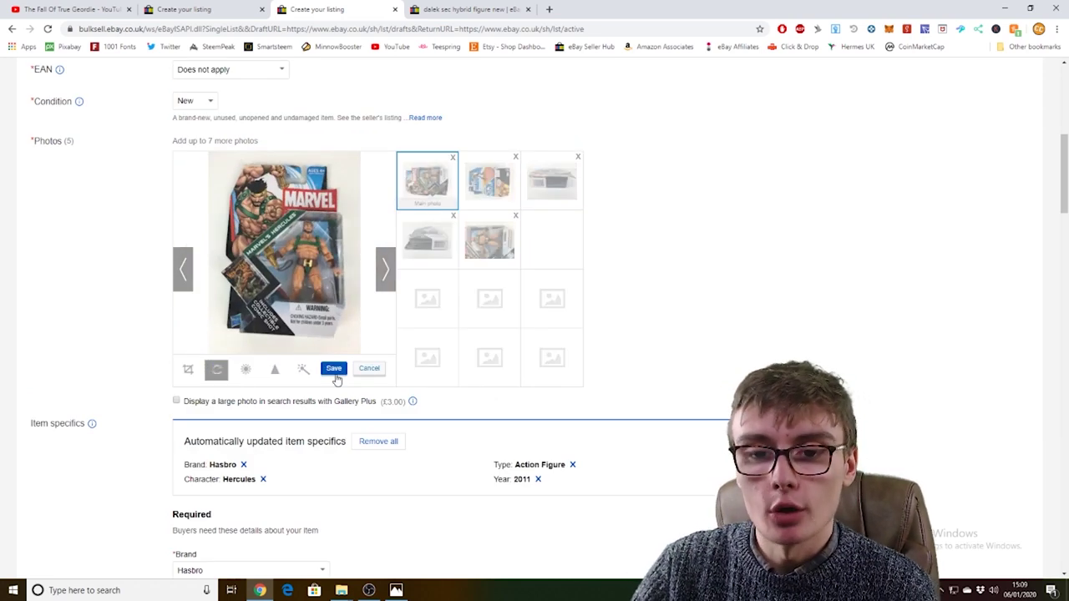
pyautogui.click(333, 369)
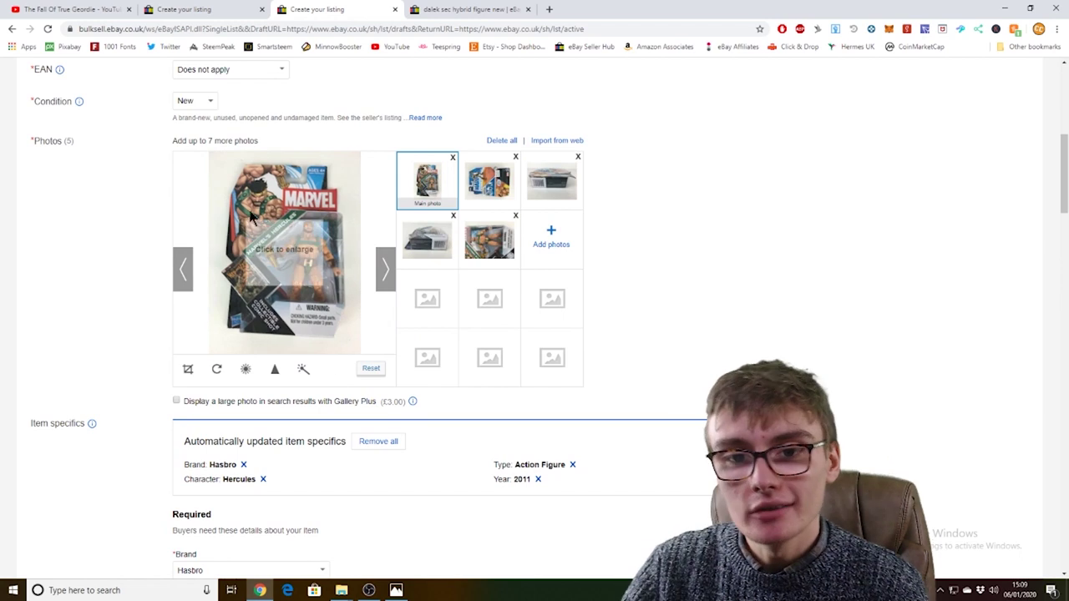
# Step: Rotate the back-of-box photo upright and save it
pyautogui.click(489, 180)
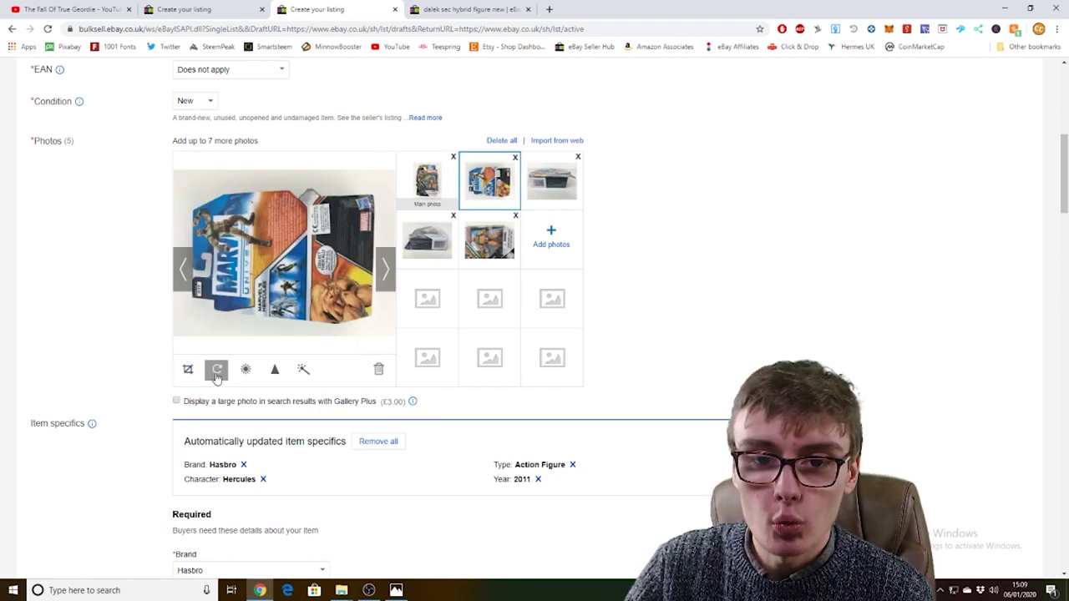
pyautogui.click(216, 375)
pyautogui.click(333, 370)
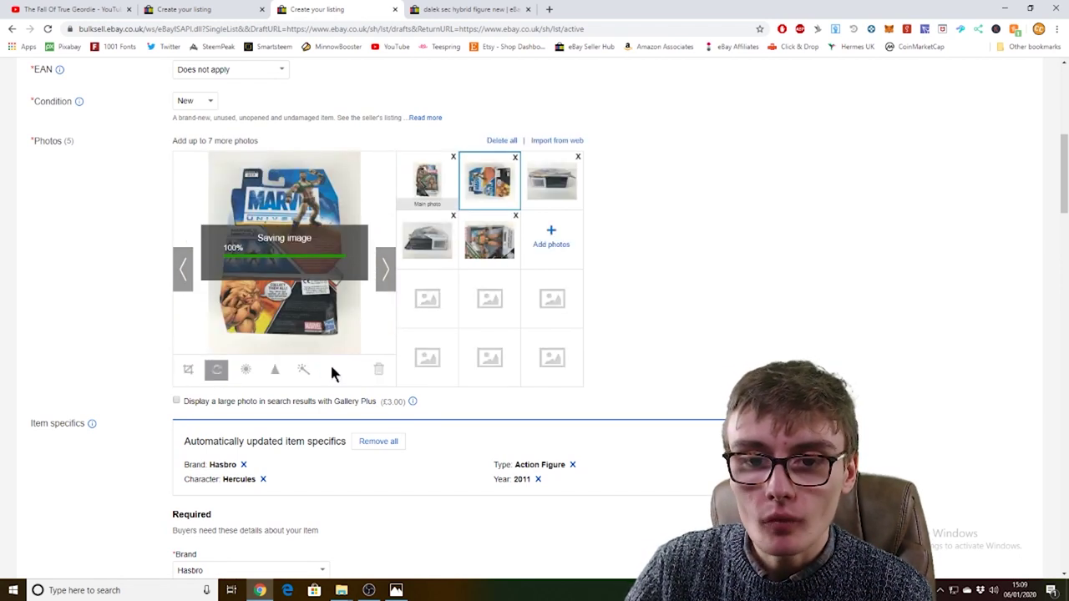
# Step: View the two box-edge photos, then rotate the close-up photo of the figure upright and save it
pyautogui.click(561, 178)
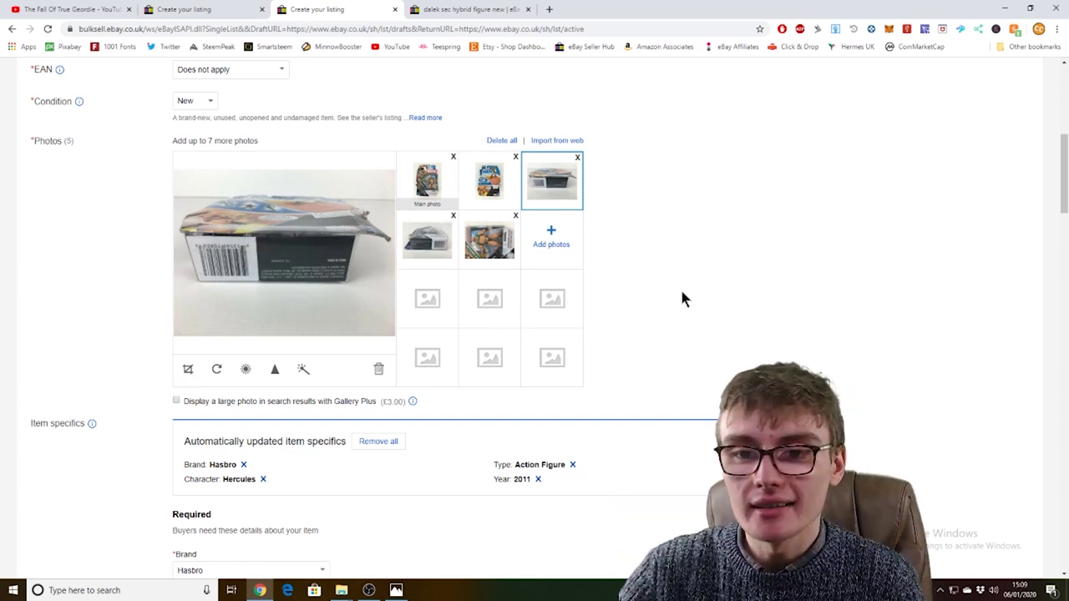
pyautogui.click(445, 245)
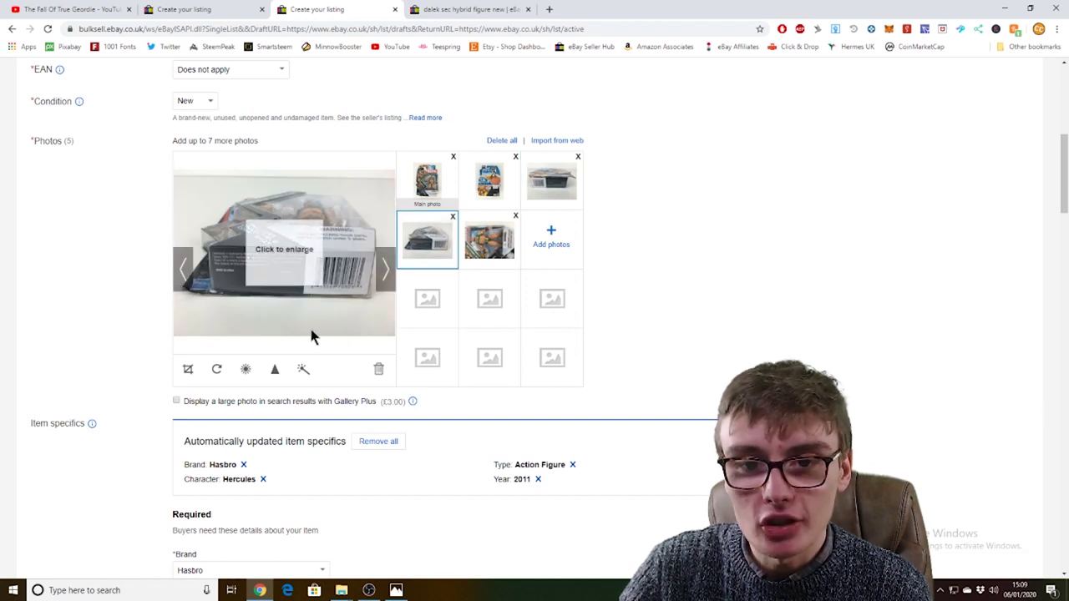
pyautogui.click(500, 243)
pyautogui.click(216, 369)
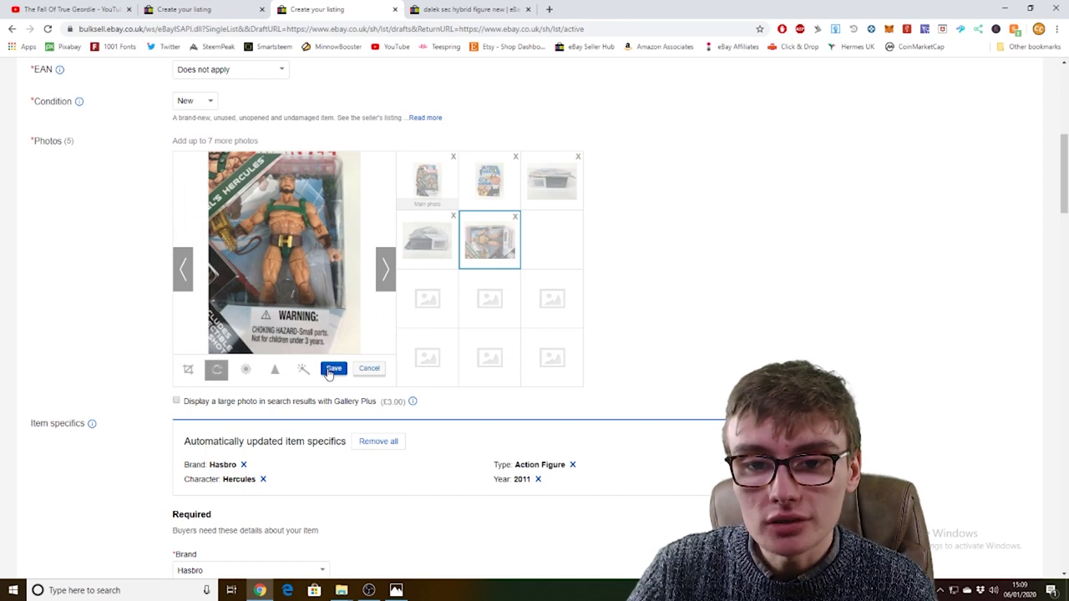
pyautogui.click(331, 369)
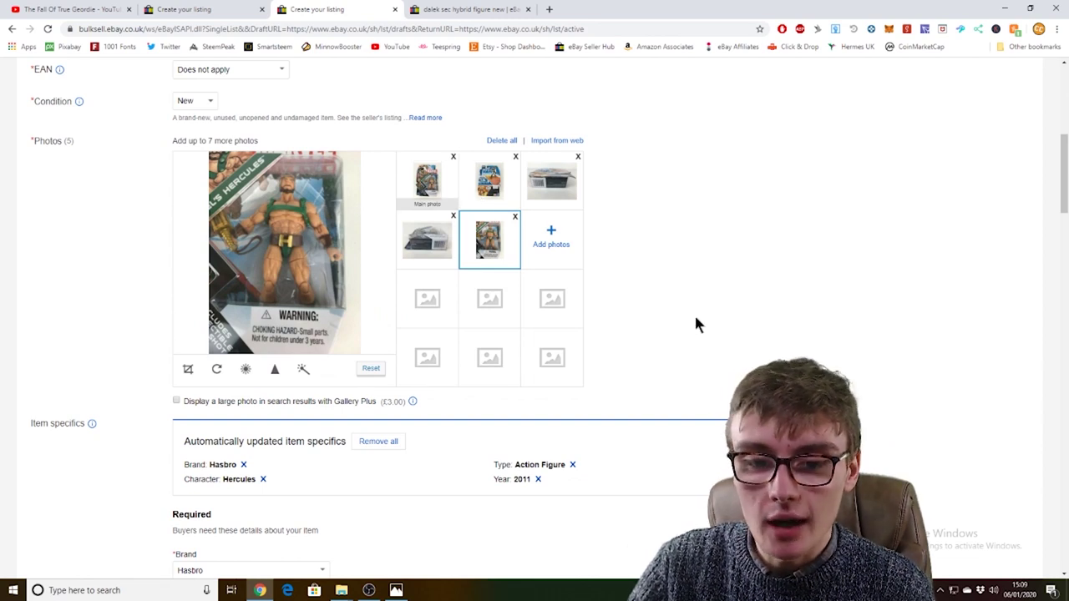
# Step: Review the item description and check the back and front photos of the box for the described card wear
pyautogui.scroll(-10, 697, 320)
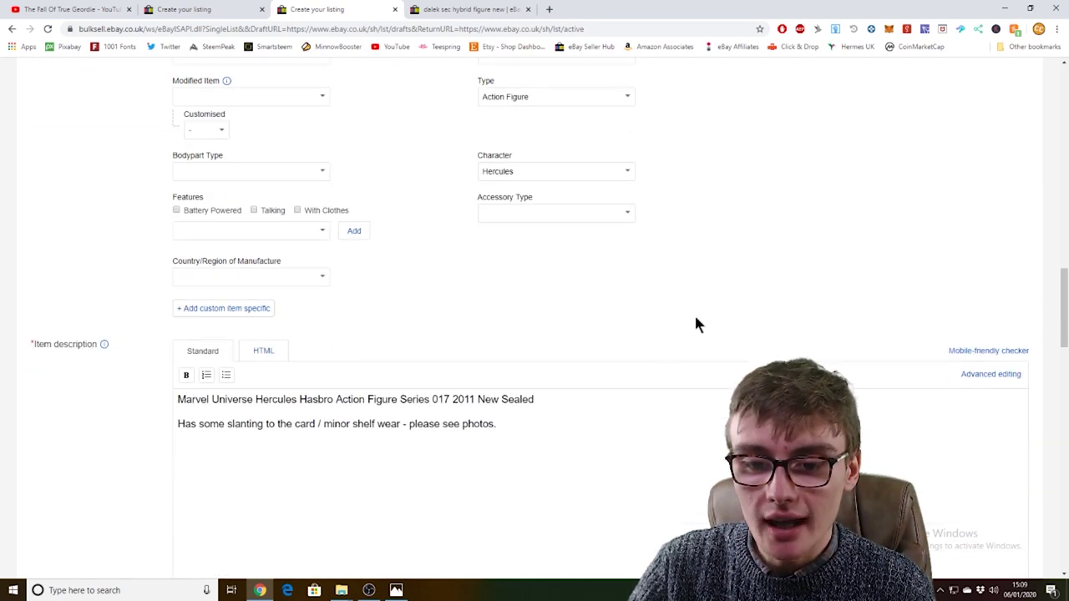
pyautogui.scroll(-1, 380, 423)
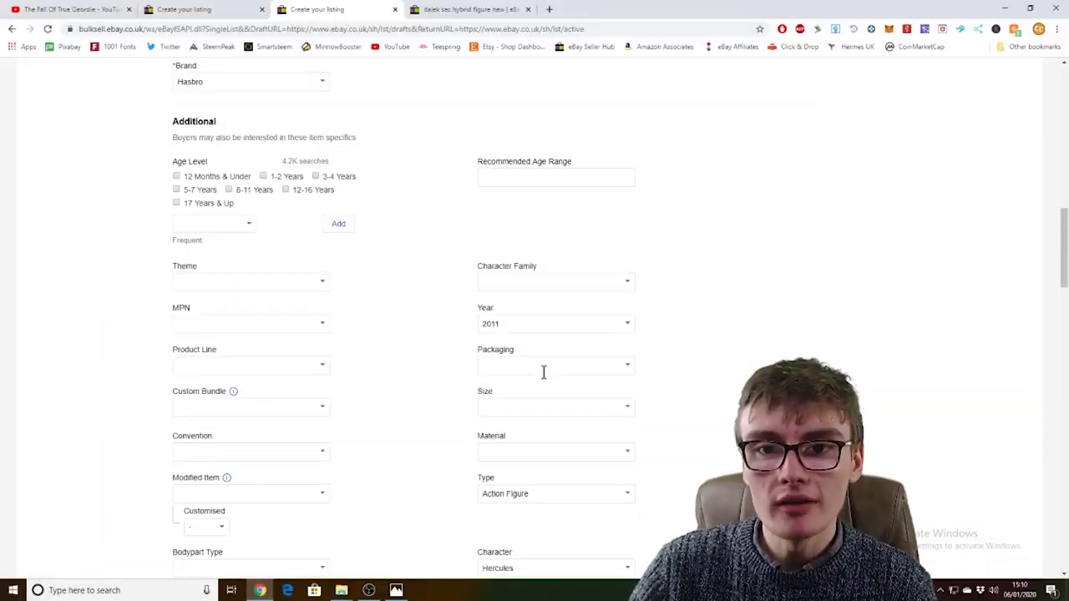
pyautogui.scroll(4, 543, 372)
pyautogui.scroll(2, 543, 372)
pyautogui.click(489, 179)
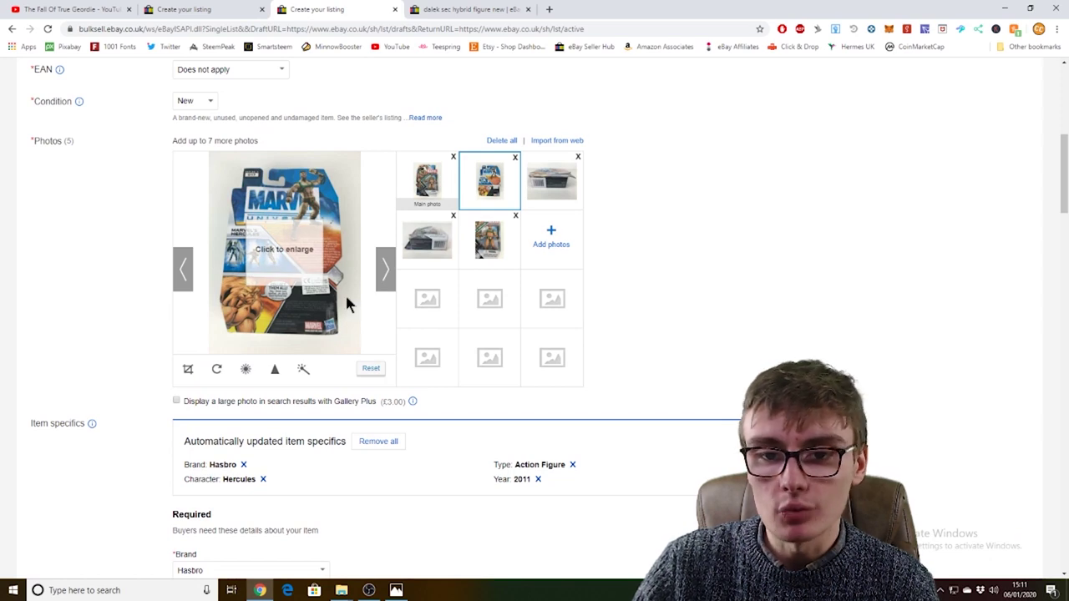
pyautogui.click(441, 178)
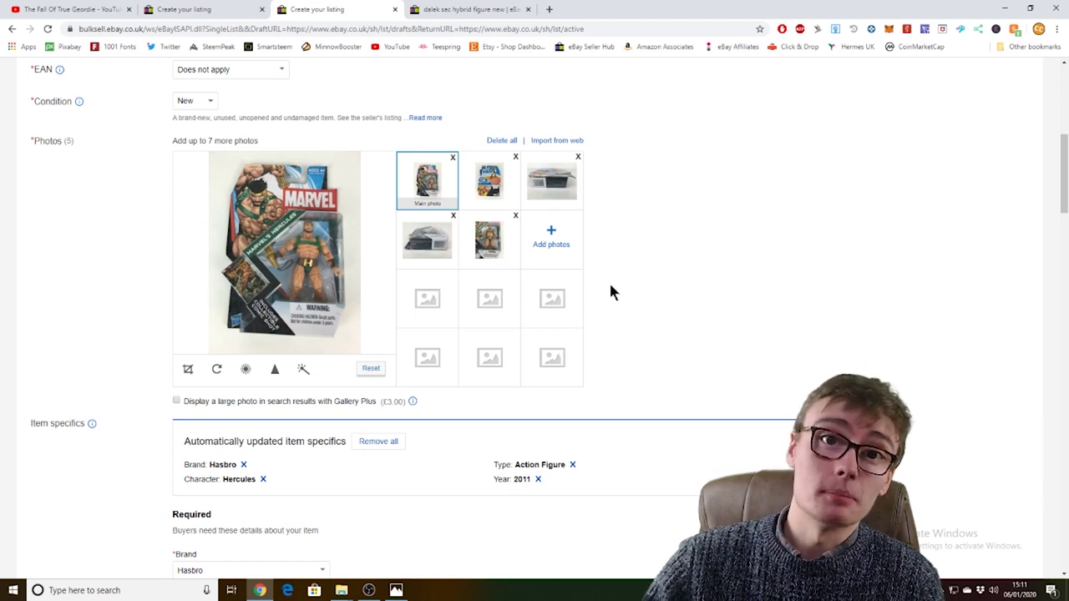
# Step: Review the item specifics, including brand, year, type and character, down to the item description
pyautogui.scroll(-5, 607, 323)
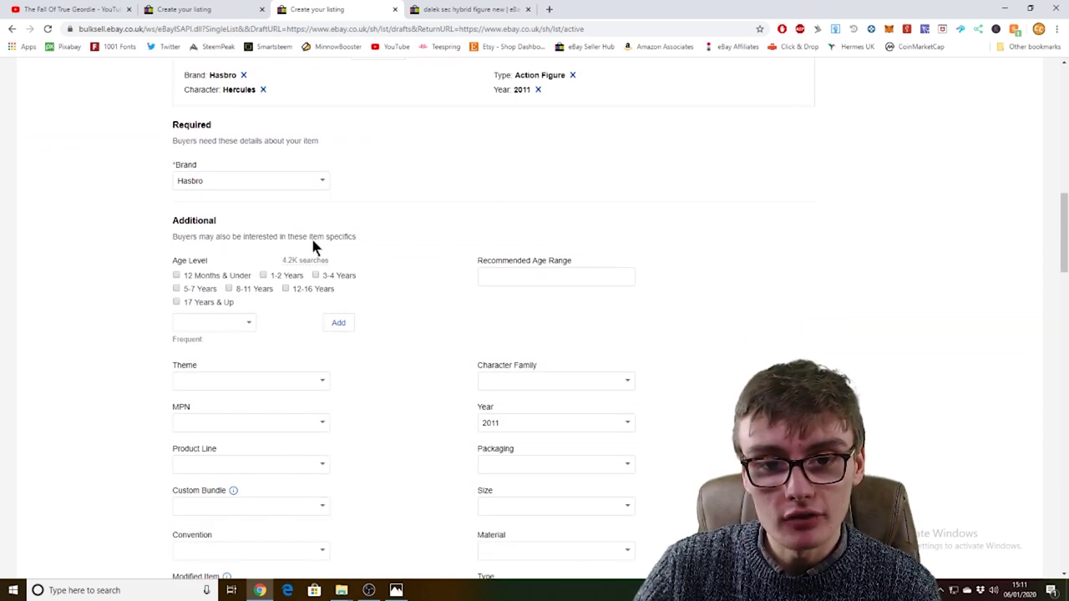
pyautogui.scroll(-2, 507, 286)
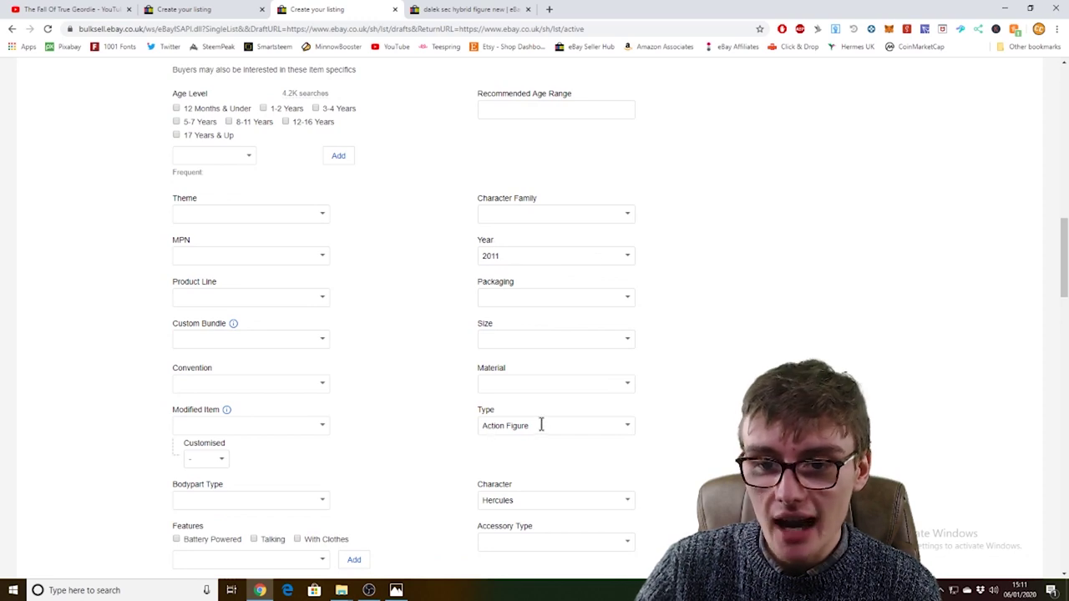
pyautogui.scroll(-1, 553, 433)
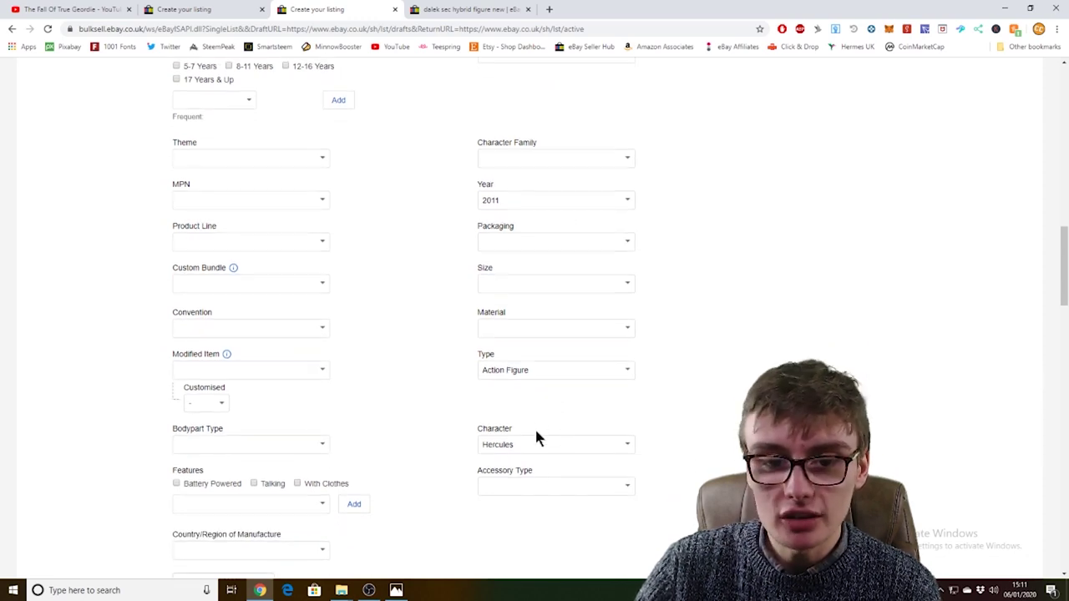
pyautogui.scroll(3, 537, 437)
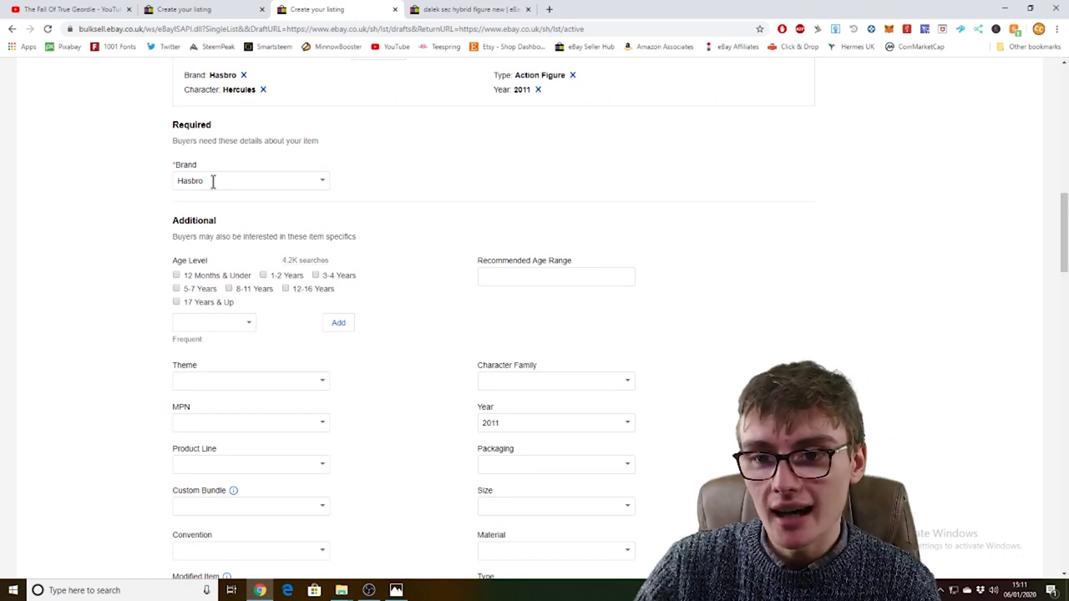
pyautogui.scroll(-3, 391, 283)
pyautogui.scroll(-2, 392, 287)
pyautogui.scroll(-2, 391, 284)
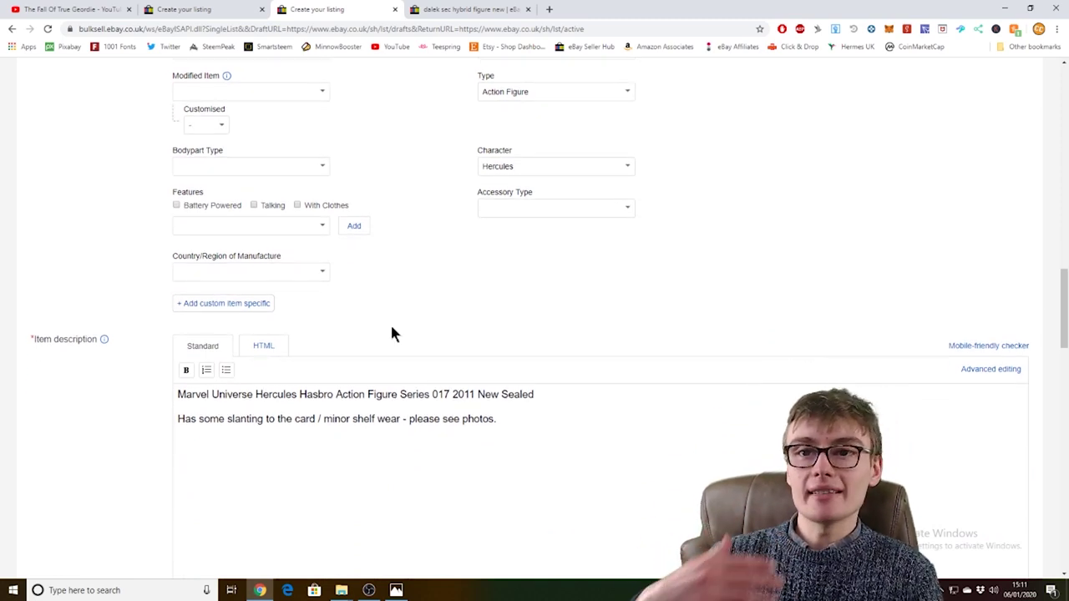
# Step: Set the auction's starting price to £7.99 in the selling details
pyautogui.scroll(-5, 517, 338)
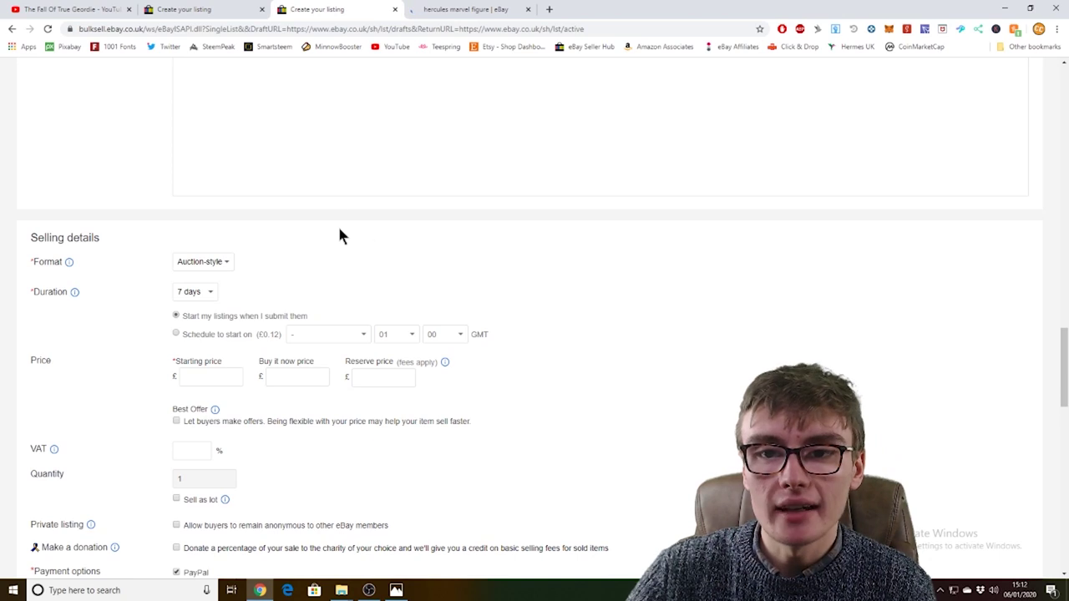
pyautogui.click(227, 376)
pyautogui.write('7.99')
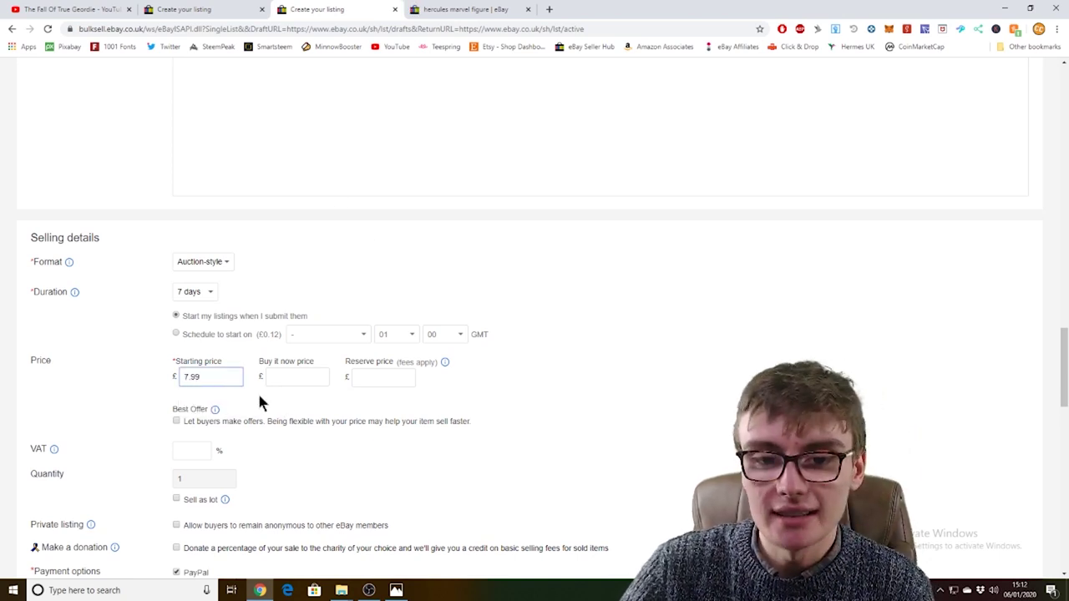
# Step: Review the sold Hercules Marvel figure listings, comparing prices, bids and postage for sealed Marvel Universe examples
pyautogui.click(283, 399)
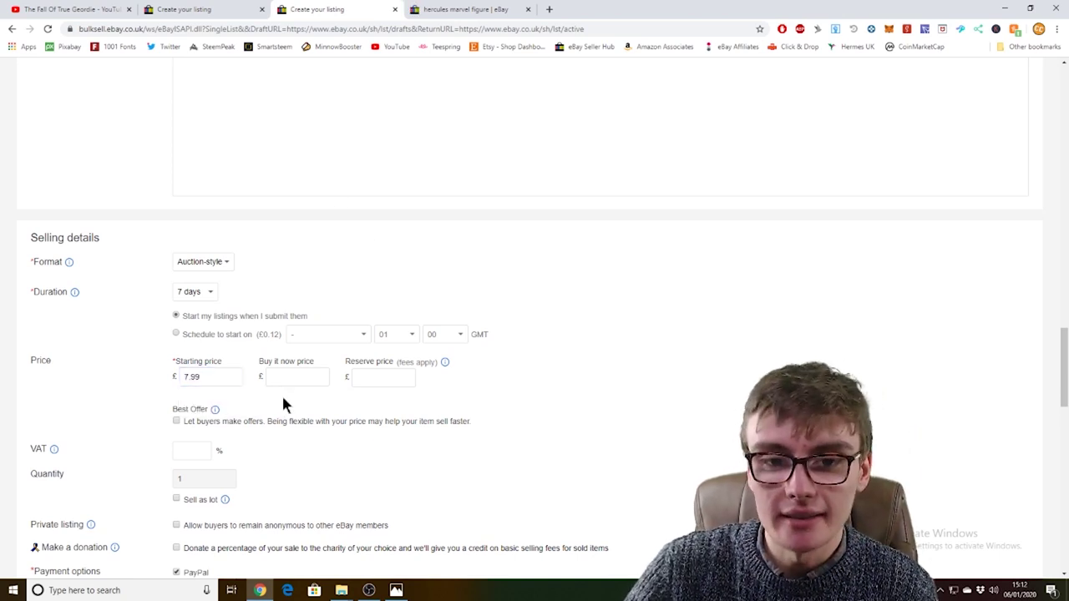
pyautogui.click(467, 6)
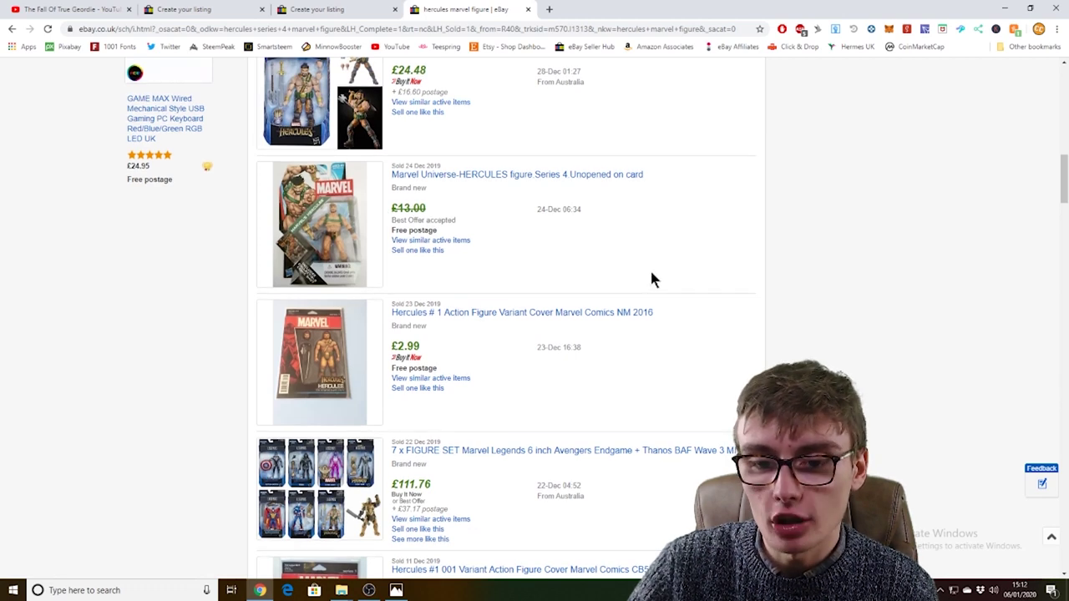
pyautogui.scroll(-7, 645, 280)
pyautogui.scroll(-2, 644, 282)
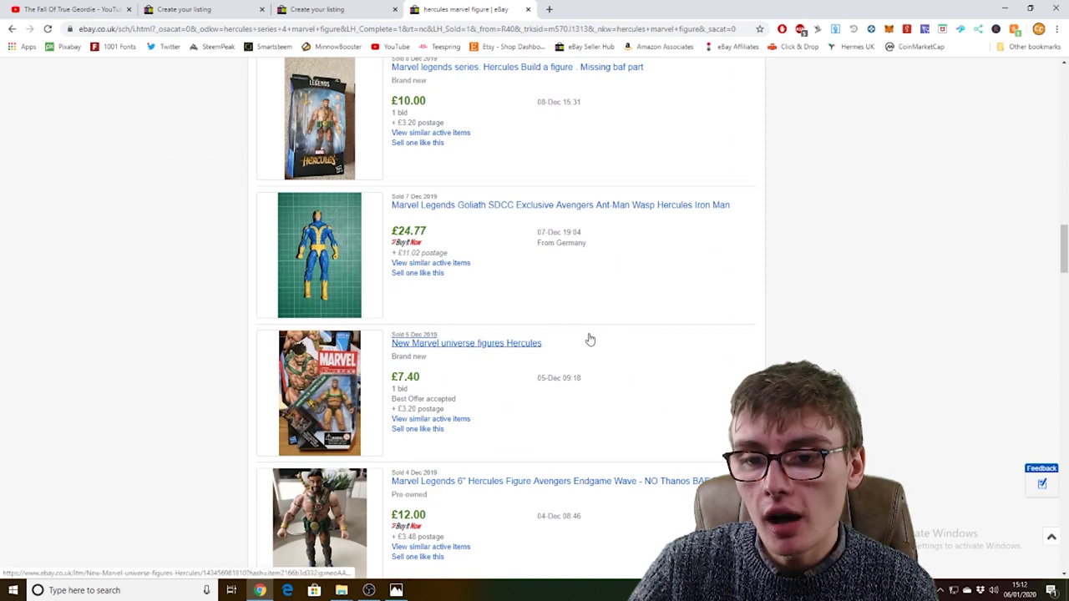
pyautogui.scroll(-1, 592, 339)
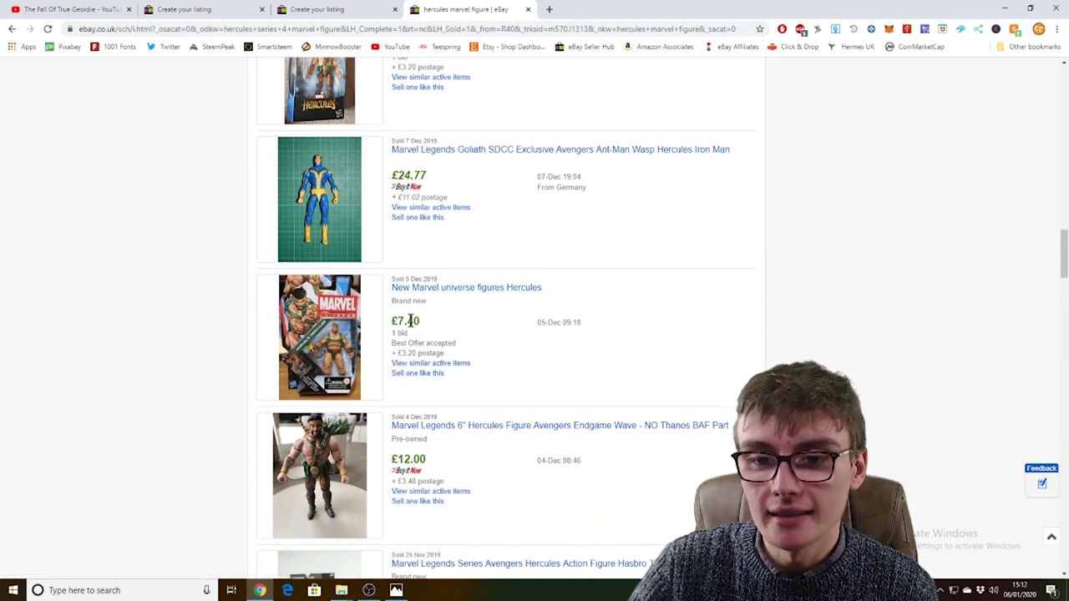
pyautogui.scroll(-3, 573, 340)
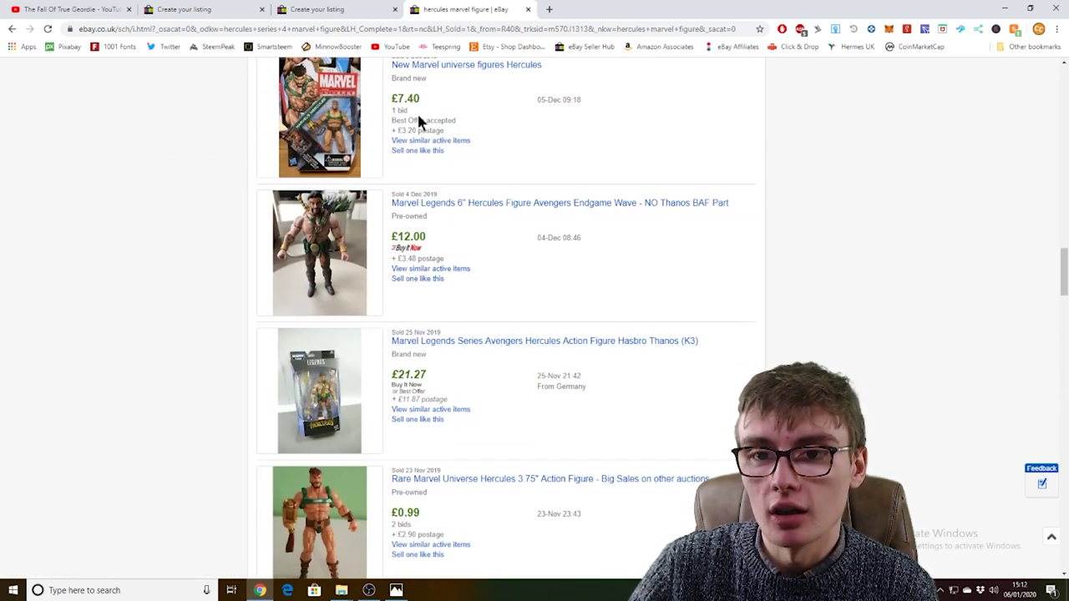
pyautogui.scroll(-6, 561, 220)
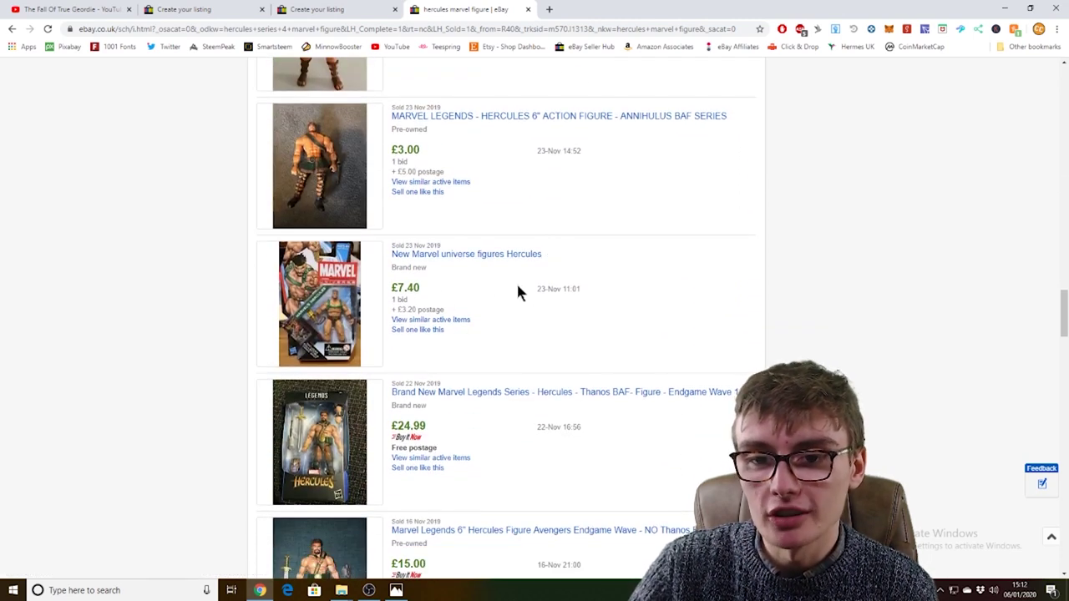
pyautogui.scroll(2, 537, 289)
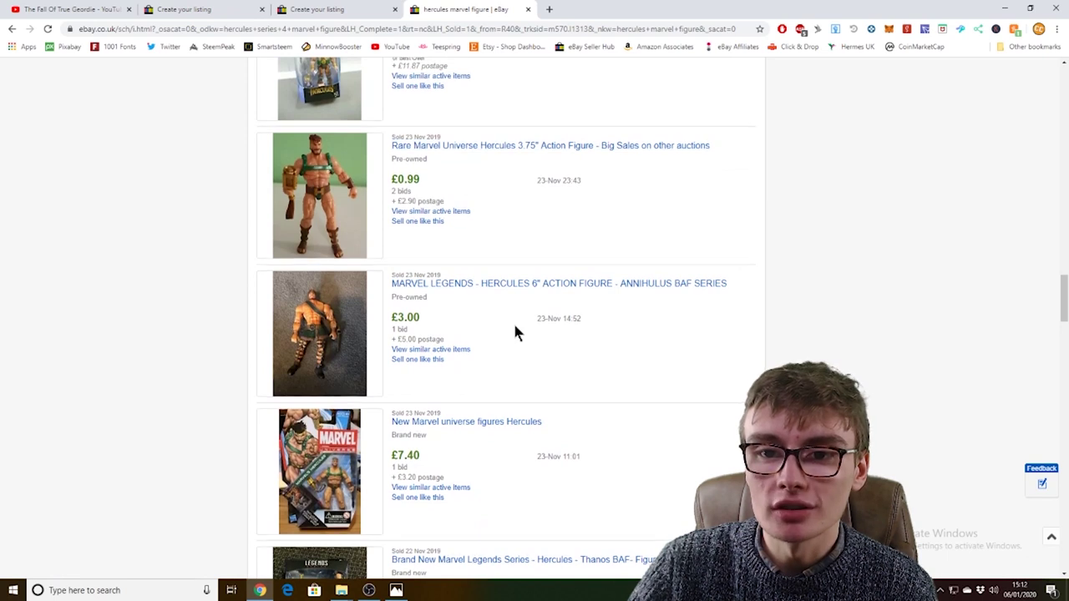
pyautogui.scroll(-2, 514, 323)
pyautogui.scroll(-2, 514, 322)
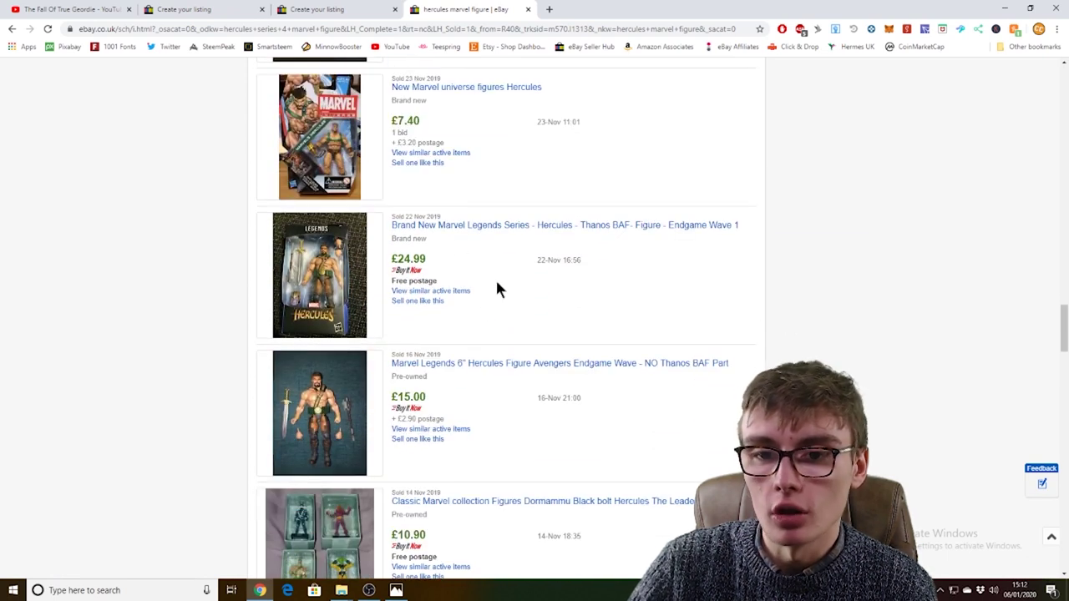
pyautogui.scroll(-8, 494, 309)
pyautogui.scroll(-10, 490, 314)
pyautogui.scroll(-8, 490, 314)
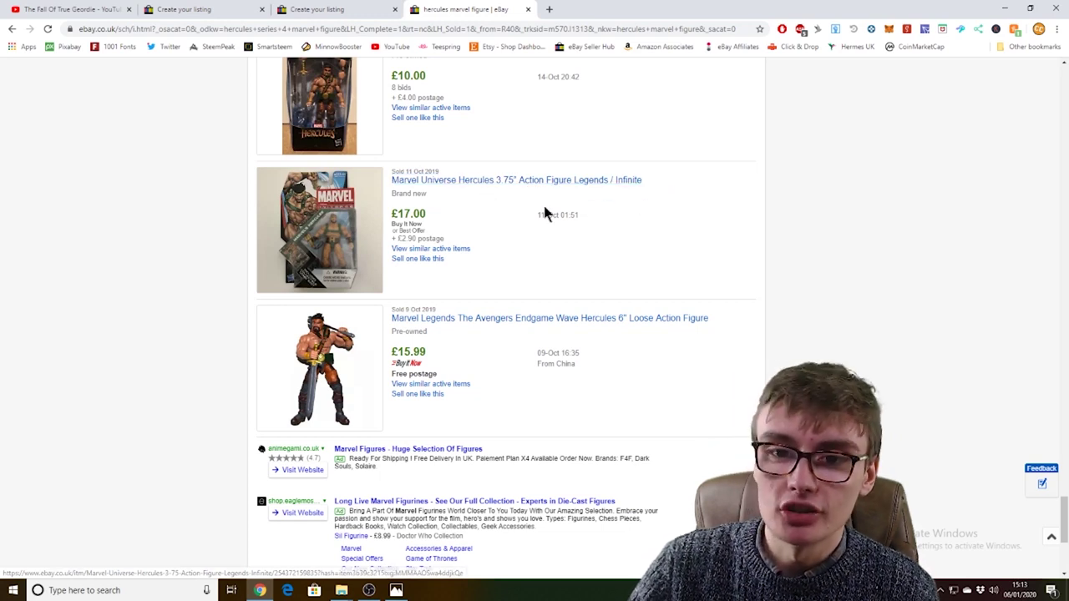
# Step: Return to the Hercules draft, check its delivery details and publish the auction with the displayed fees
pyautogui.click(317, 9)
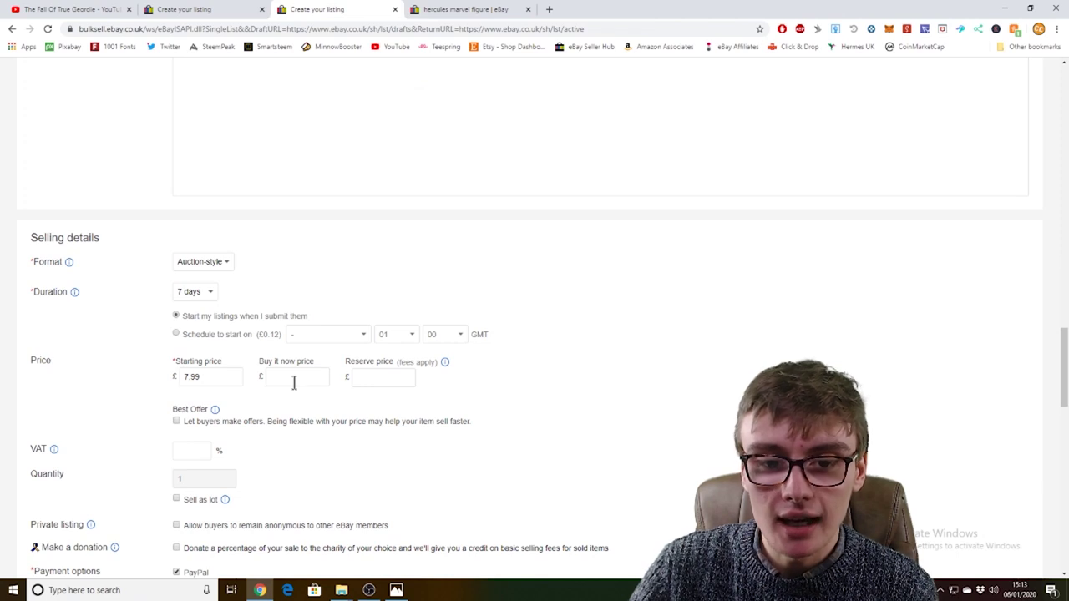
pyautogui.scroll(-10, 418, 368)
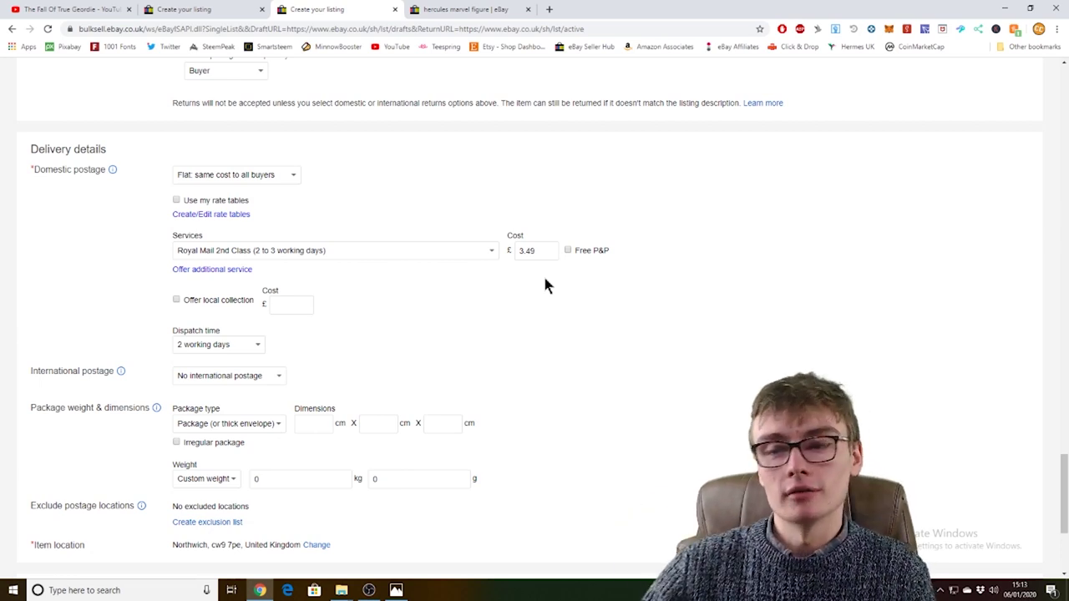
pyautogui.scroll(-3, 416, 469)
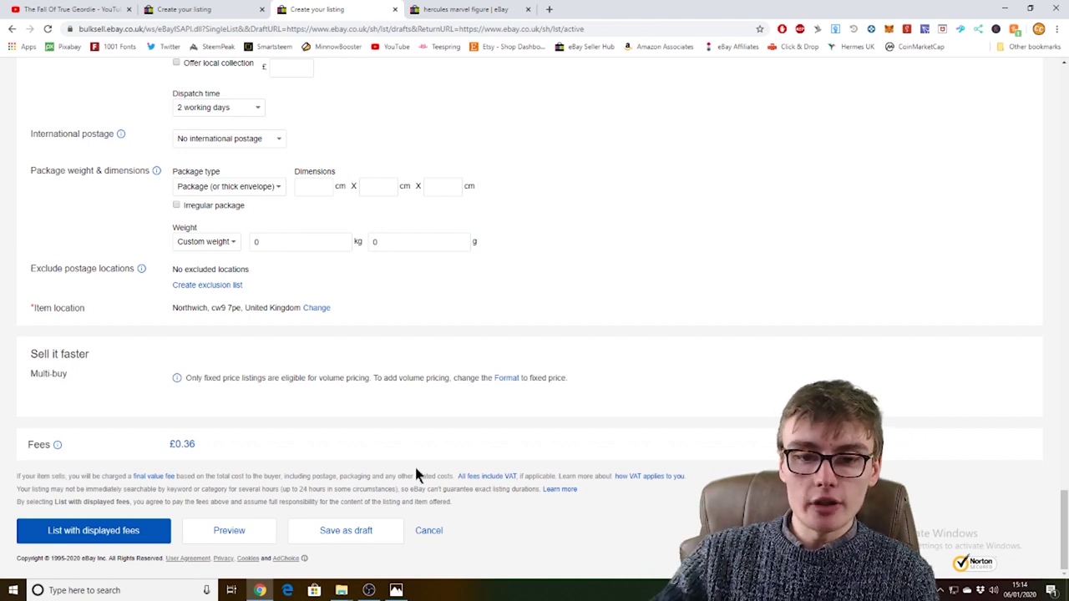
pyautogui.click(98, 534)
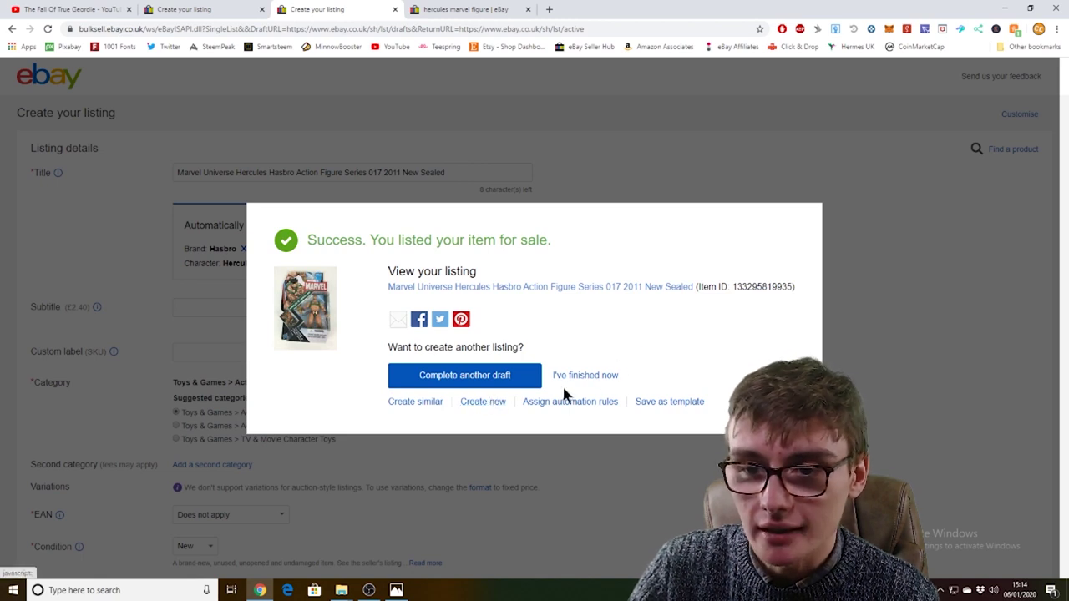
# Step: Open the published Hercules listing for revision and change the series part of its title to "Series 4 No.017"
pyautogui.click(481, 403)
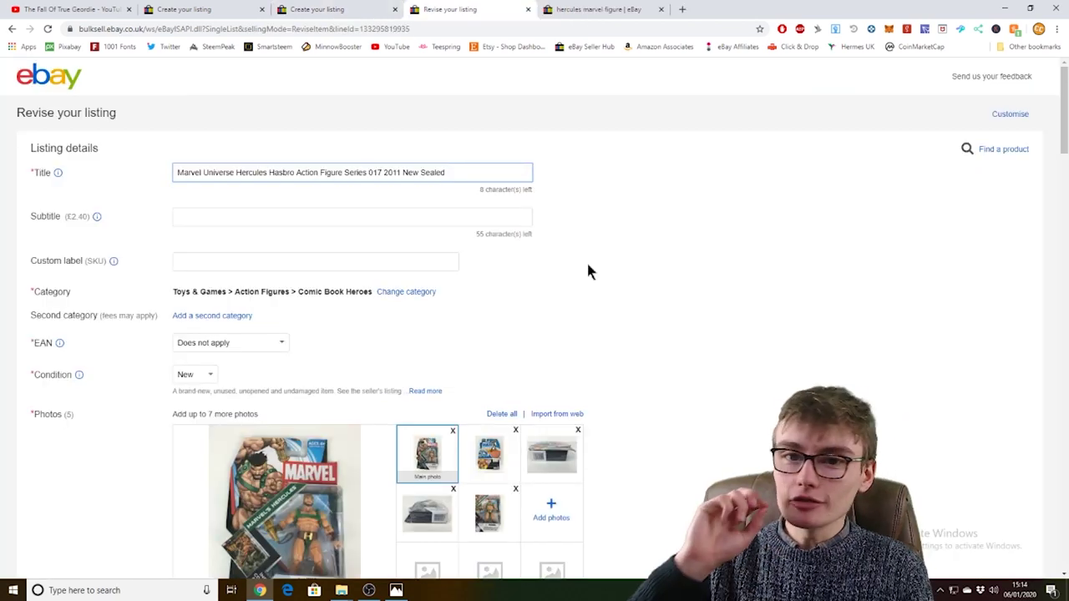
pyautogui.write('4 ')
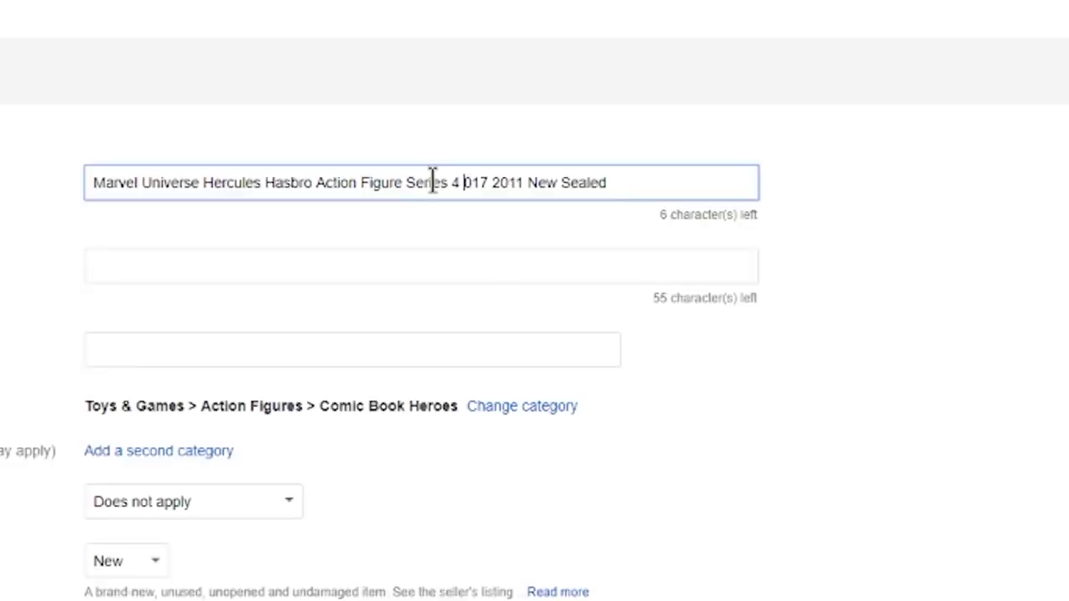
pyautogui.write('No')
pyautogui.press('BackSpace')
pyautogui.write('.')
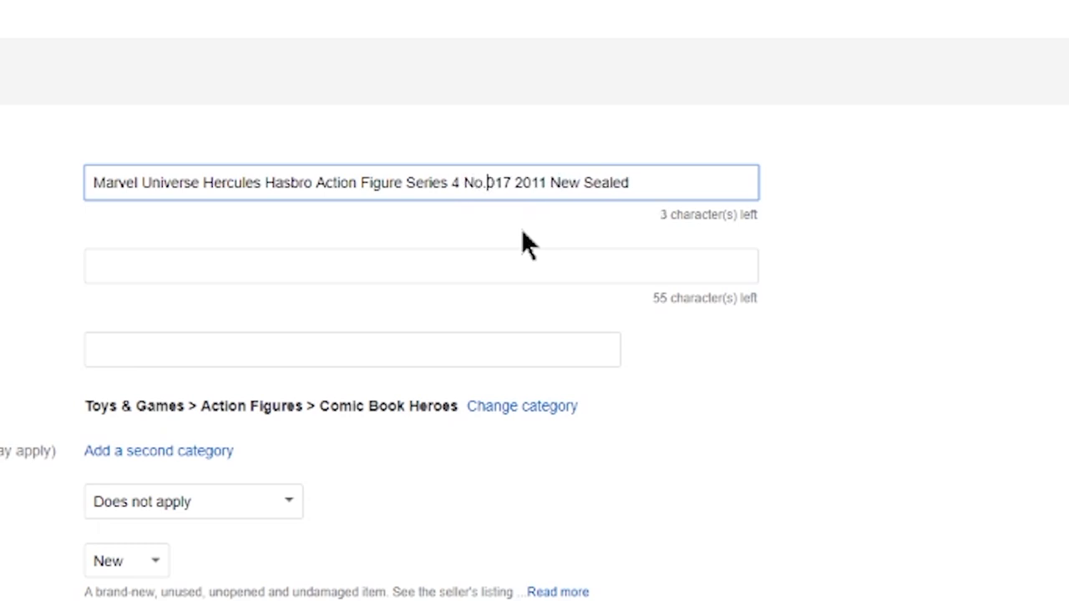
pyautogui.click(588, 221)
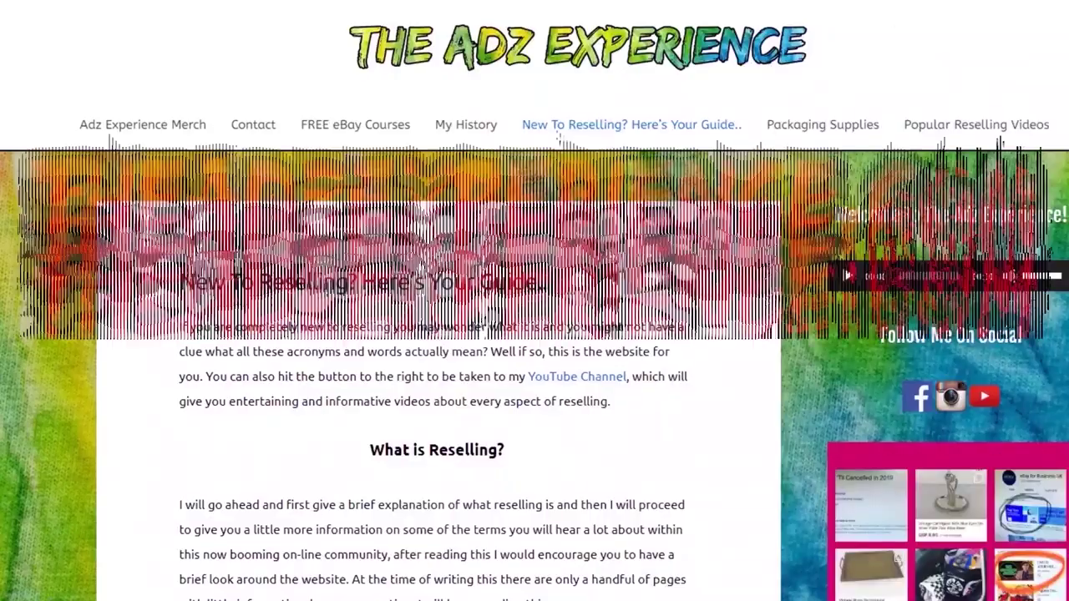
# Step: Read the "New To Reselling? Here's Your Guide.." page on The Adz Experience website down to Reselling Terms
pyautogui.scroll(-3, 535, 301)
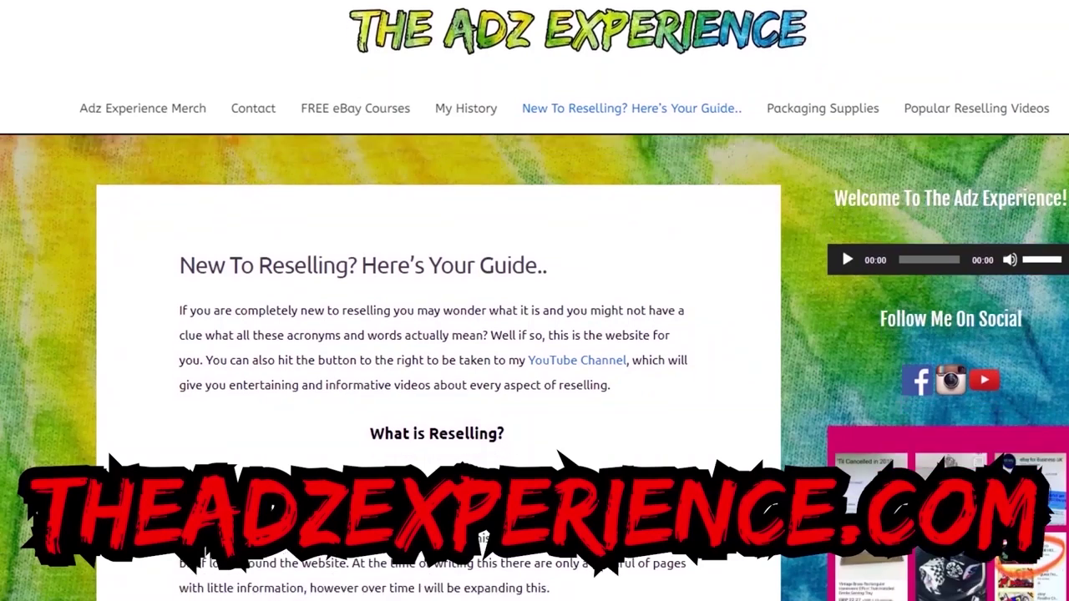
pyautogui.scroll(-5, 842, 118)
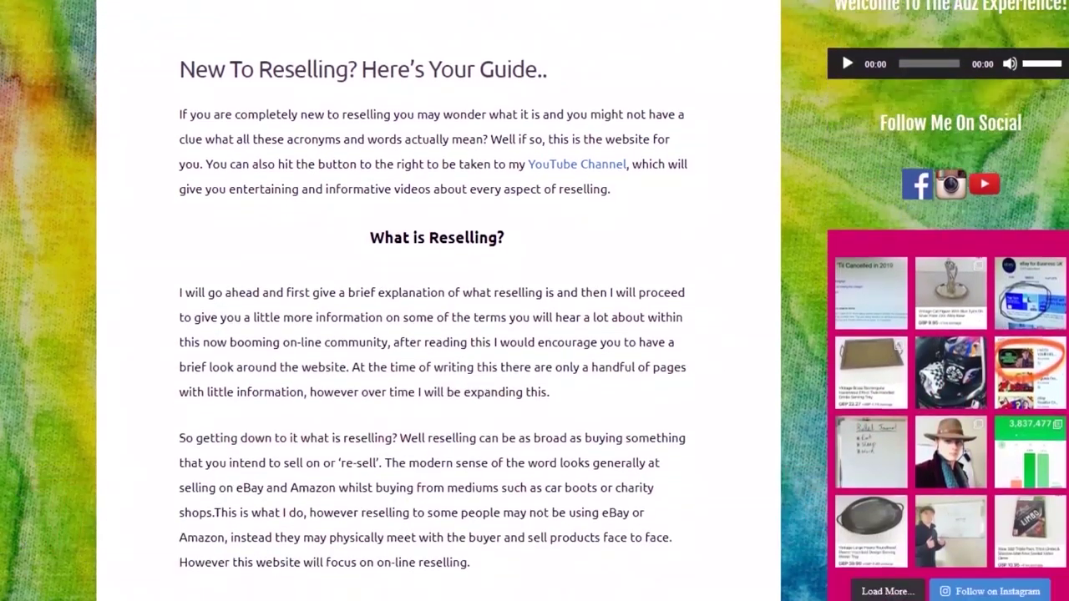
pyautogui.scroll(-5, 438, 300)
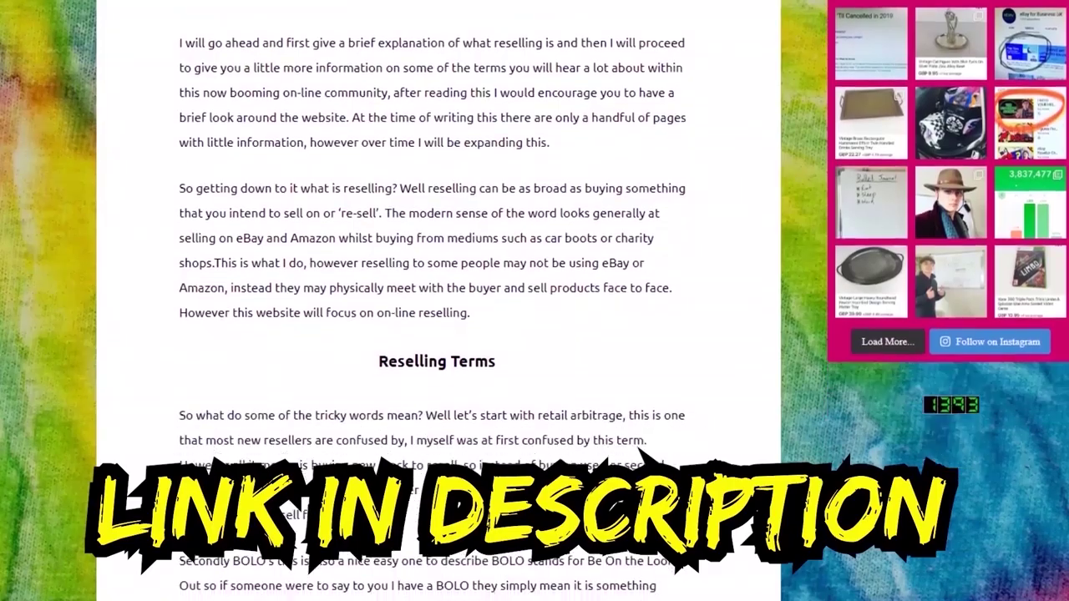